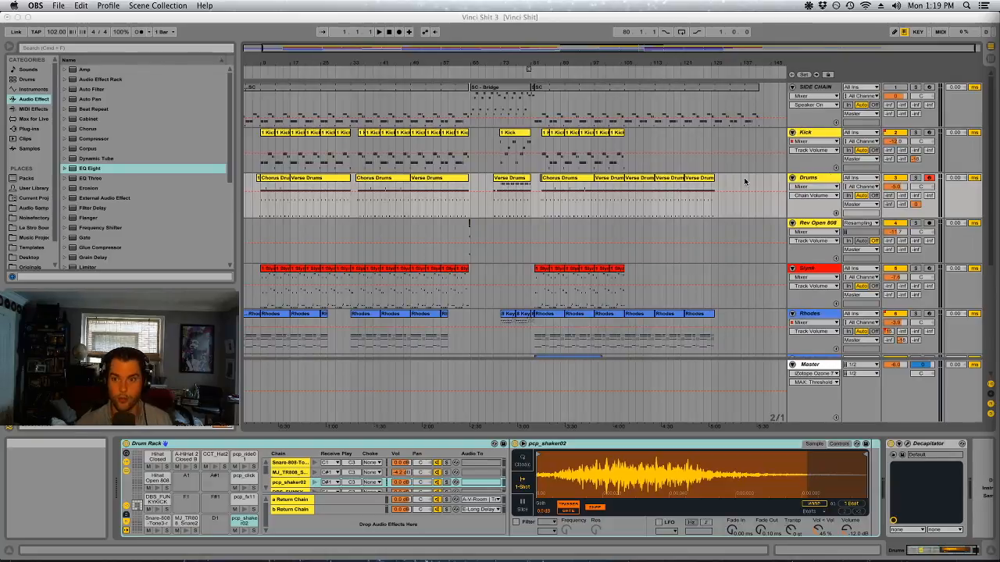
Solo the Kick track and play it from its first clip at bar 9.
{"action": "left_click", "coordinate": [822, 181]}
{"action": "left_click", "coordinate": [821, 134]}
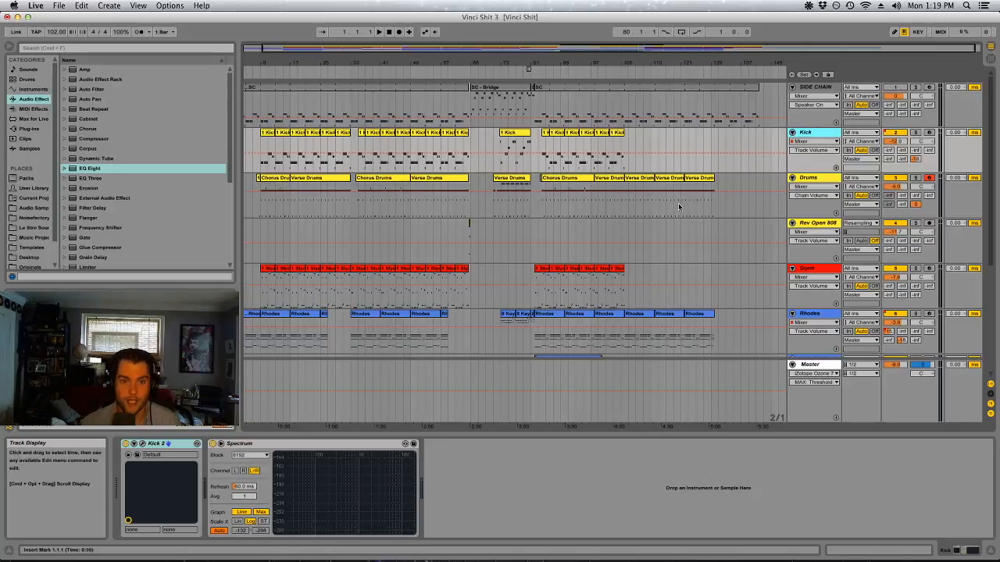
{"action": "left_click", "coordinate": [269, 132]}
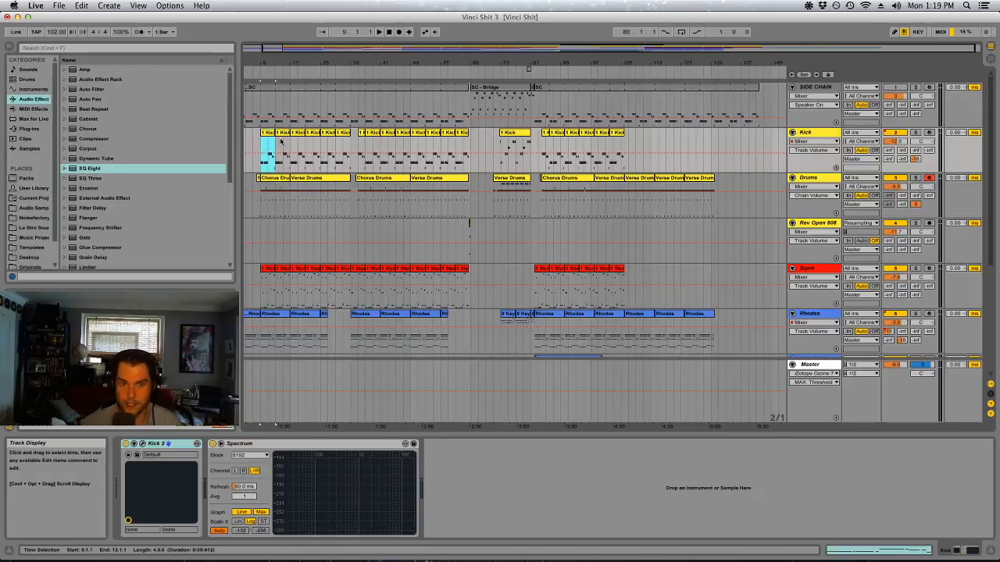
{"action": "left_click", "coordinate": [915, 133]}
{"action": "key", "text": "space"}
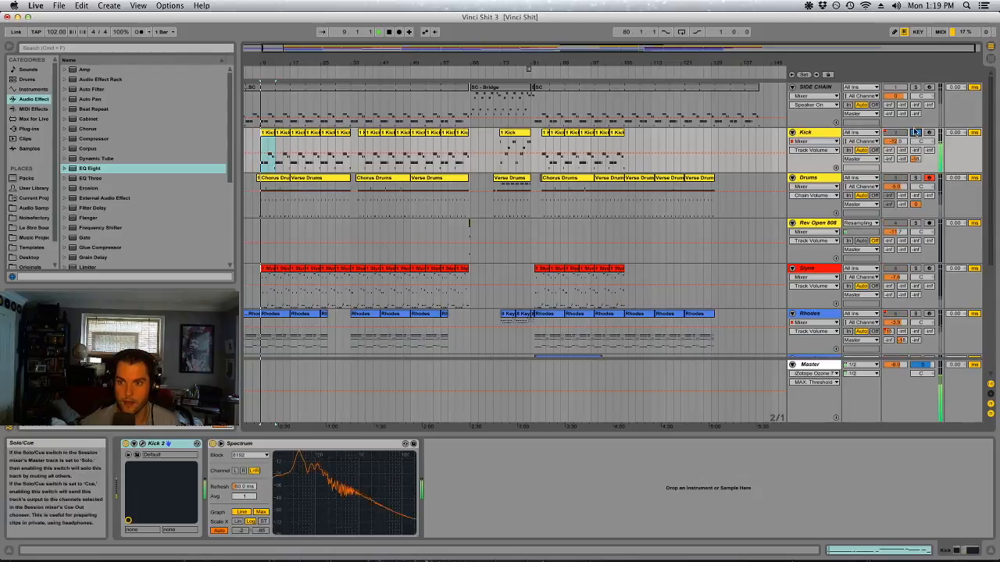
Show the Kick track's devices and examine the Kick 2 instrument's own window, closing it when done.
{"action": "double_click", "coordinate": [832, 134]}
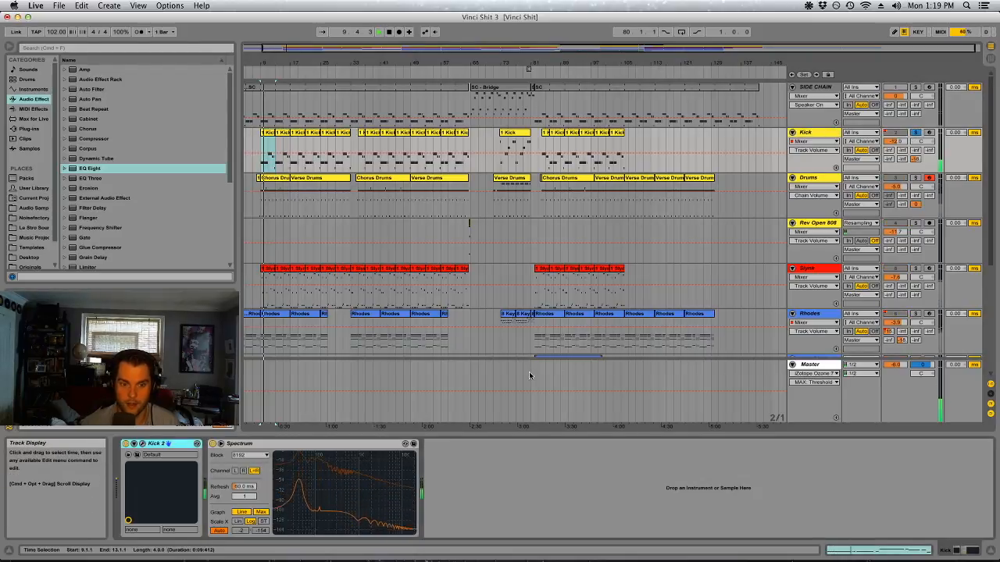
{"action": "left_click", "coordinate": [143, 445]}
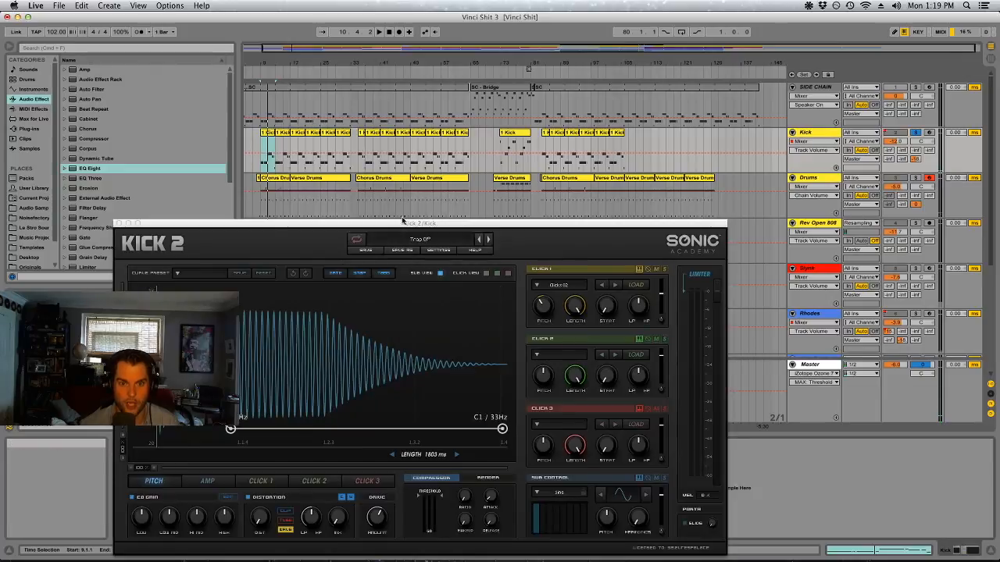
{"action": "left_click_drag", "start_coordinate": [402, 222], "coordinate": [408, 141]}
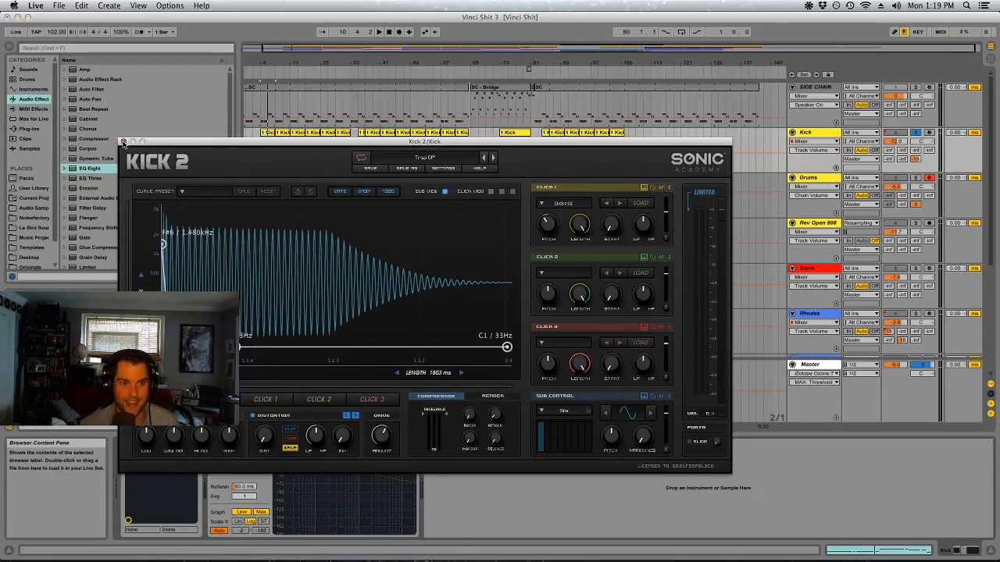
{"action": "left_click", "coordinate": [123, 141]}
Examine and play the first Kick clip's notes in an enlarged note editor, and shrink the editor again.
{"action": "left_click", "coordinate": [268, 137]}
{"action": "double_click", "coordinate": [267, 137]}
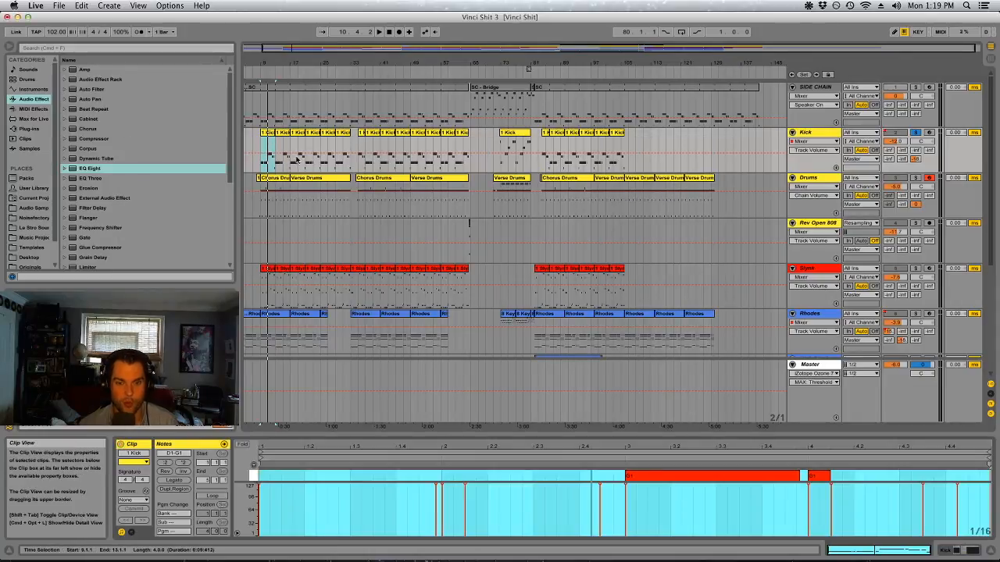
{"action": "left_click_drag", "start_coordinate": [599, 430], "coordinate": [620, 224]}
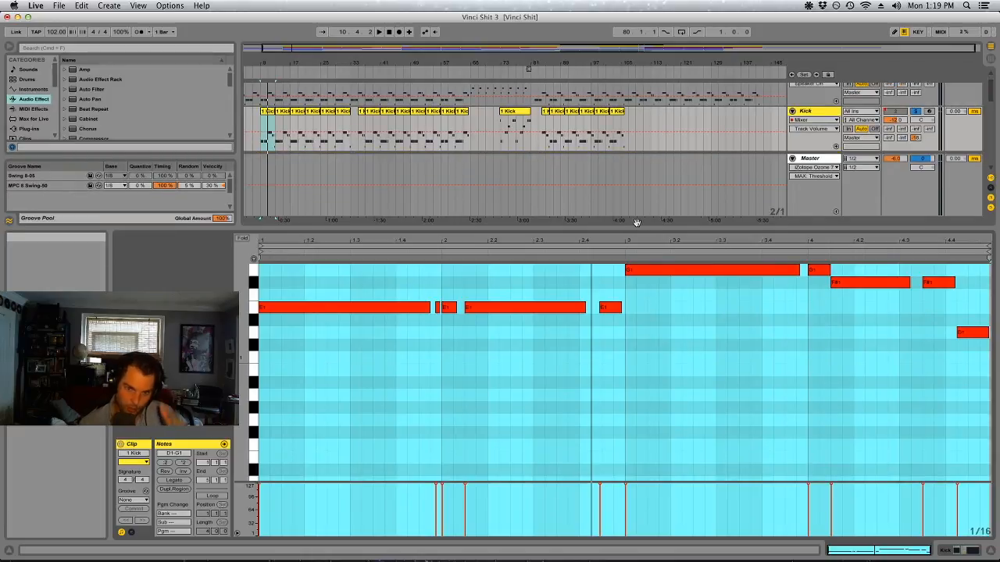
{"action": "key", "text": "space"}
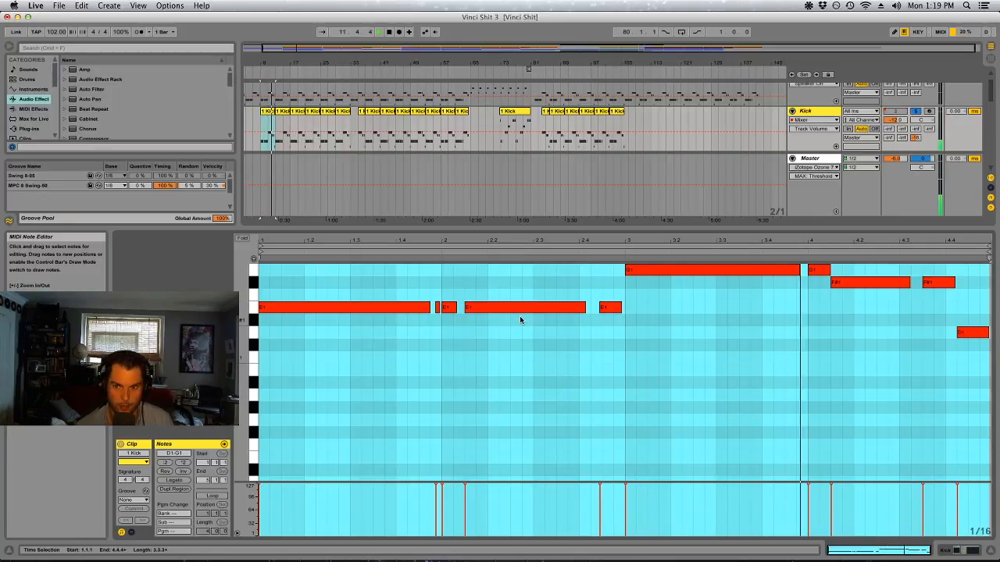
{"action": "left_click_drag", "start_coordinate": [589, 233], "coordinate": [576, 450]}
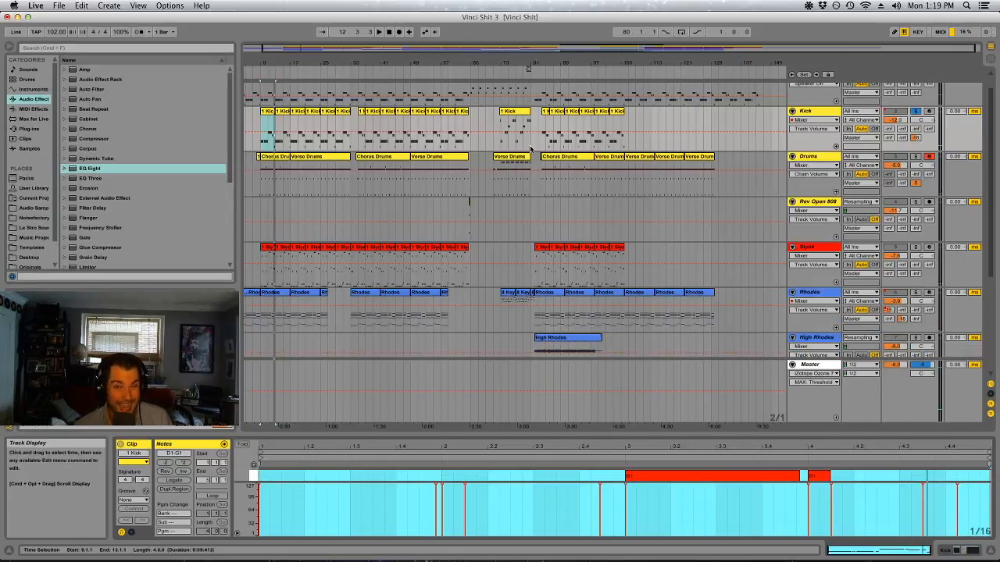
Solo the Slynk track and play it from its first clip at bar 9.
{"action": "left_click", "coordinate": [915, 247], "text": "super"}
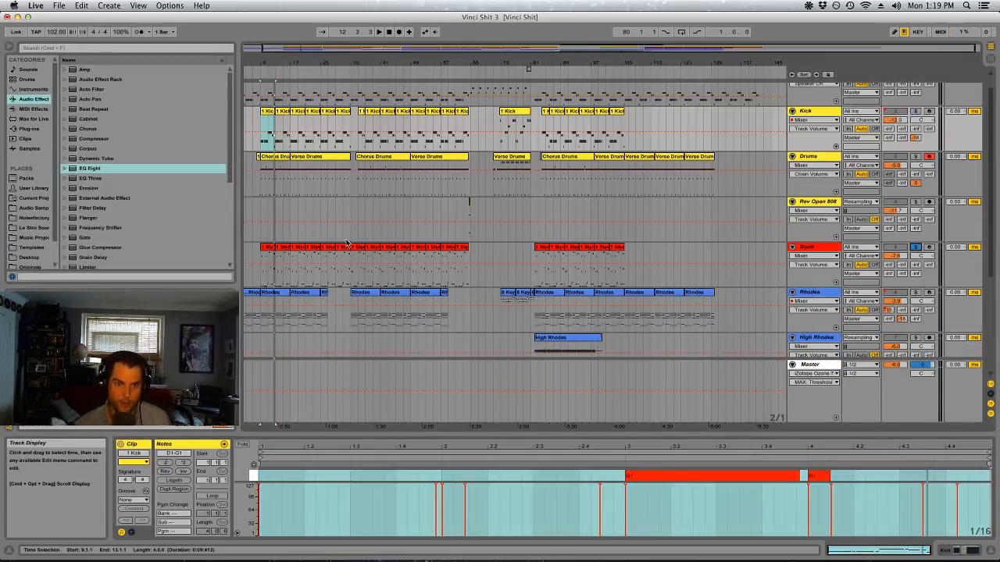
{"action": "left_click", "coordinate": [270, 253]}
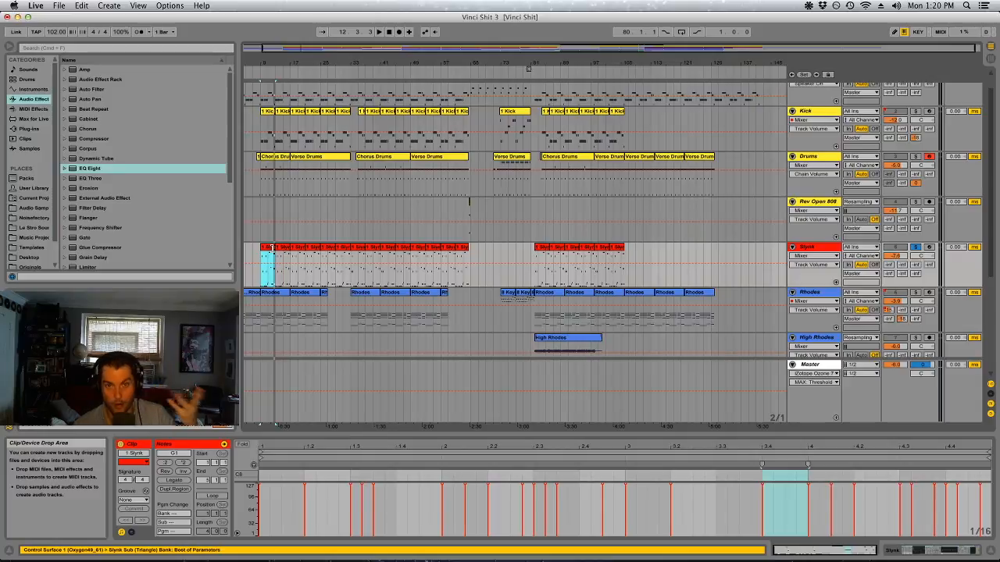
{"action": "key", "text": "space"}
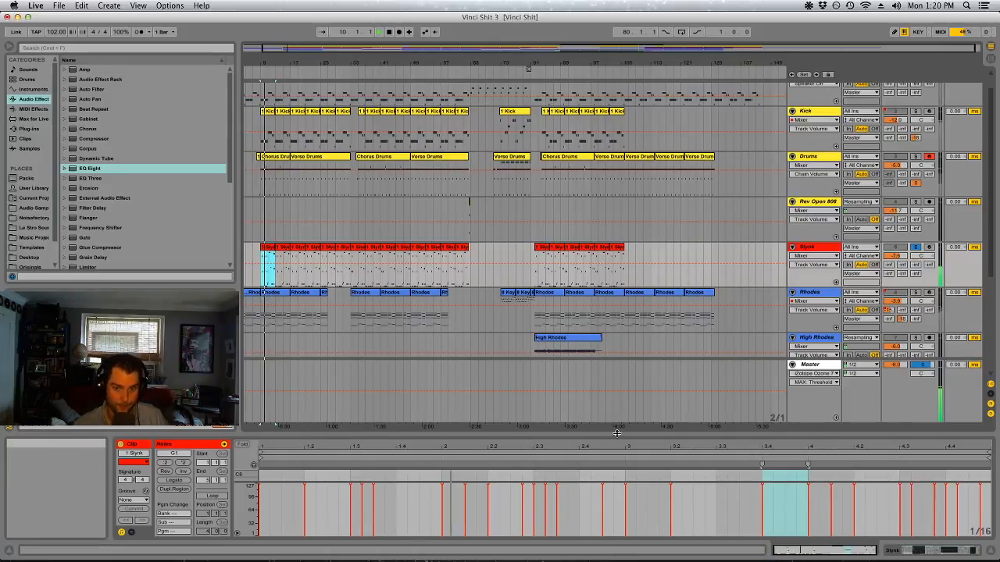
Show the Slynk track's devices and compare its sound with SC Comp switched off and on.
{"action": "double_click", "coordinate": [819, 249]}
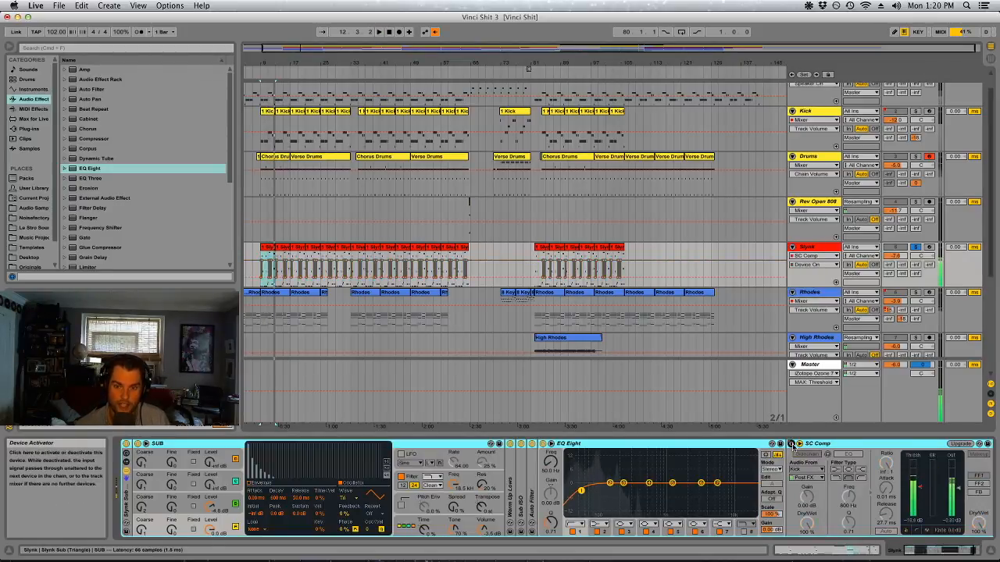
{"action": "key", "text": "space"}
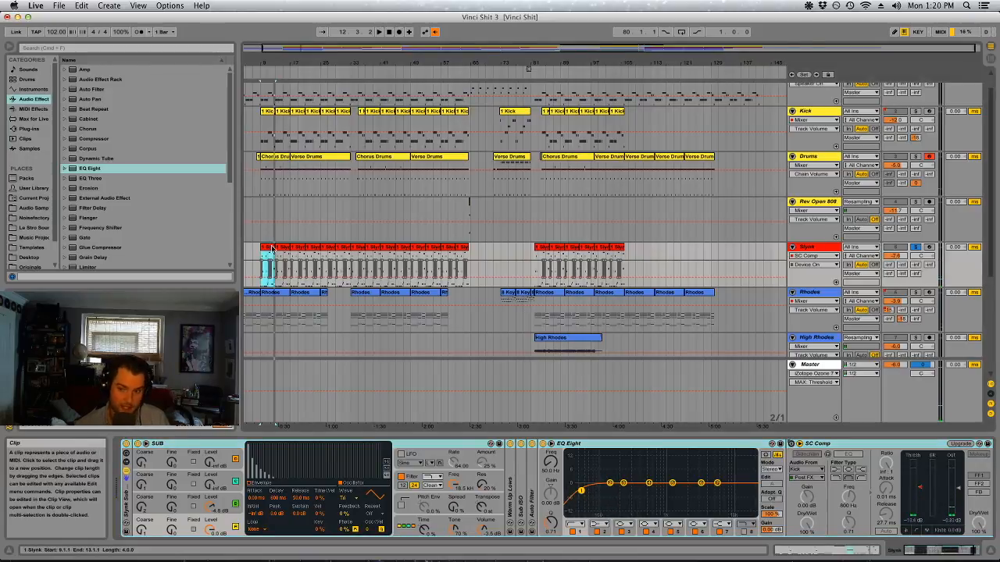
{"action": "key", "text": "space"}
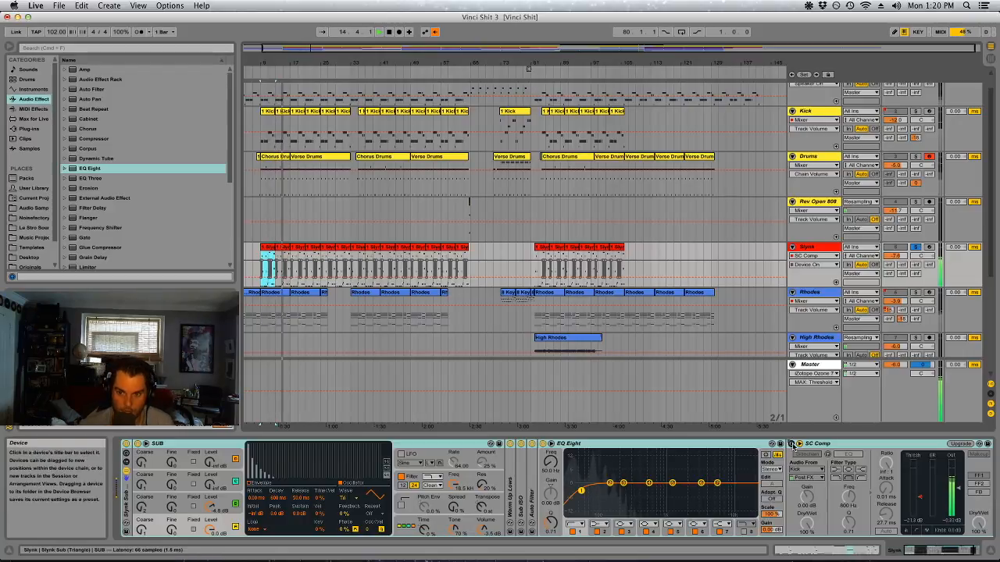
{"action": "left_click", "coordinate": [863, 443]}
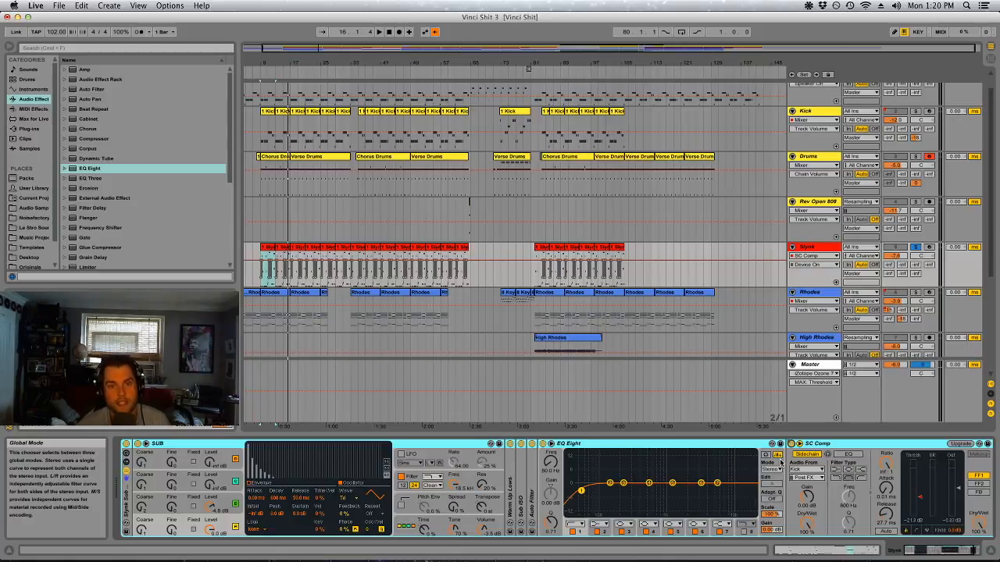
Solo the Kick together with Slynk, play both from the first Kick clip, and show Slynk's devices.
{"action": "key", "text": "Tab"}
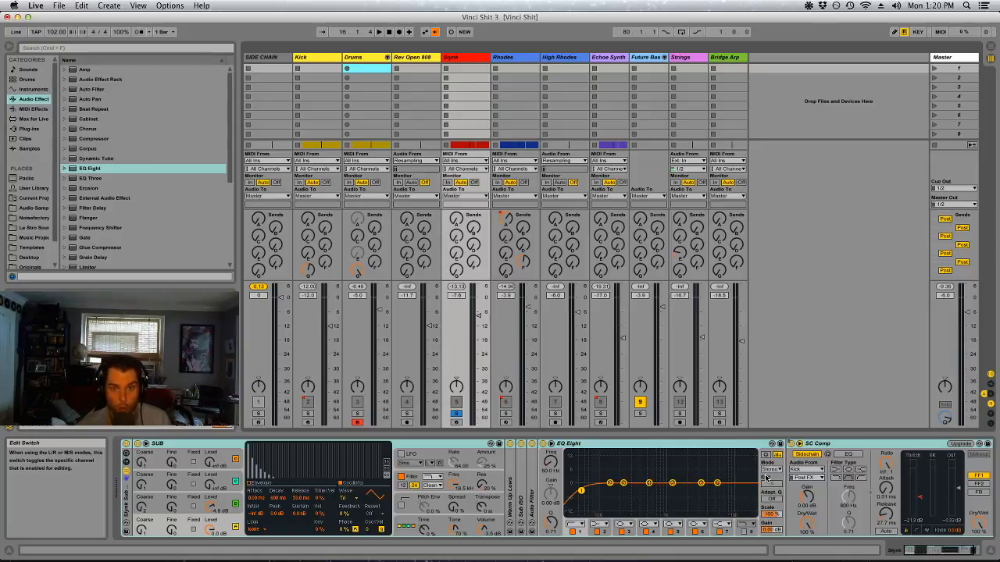
{"action": "key", "text": "Tab"}
{"action": "left_click", "coordinate": [915, 112], "text": "super"}
{"action": "left_click", "coordinate": [271, 110]}
{"action": "key", "text": "space"}
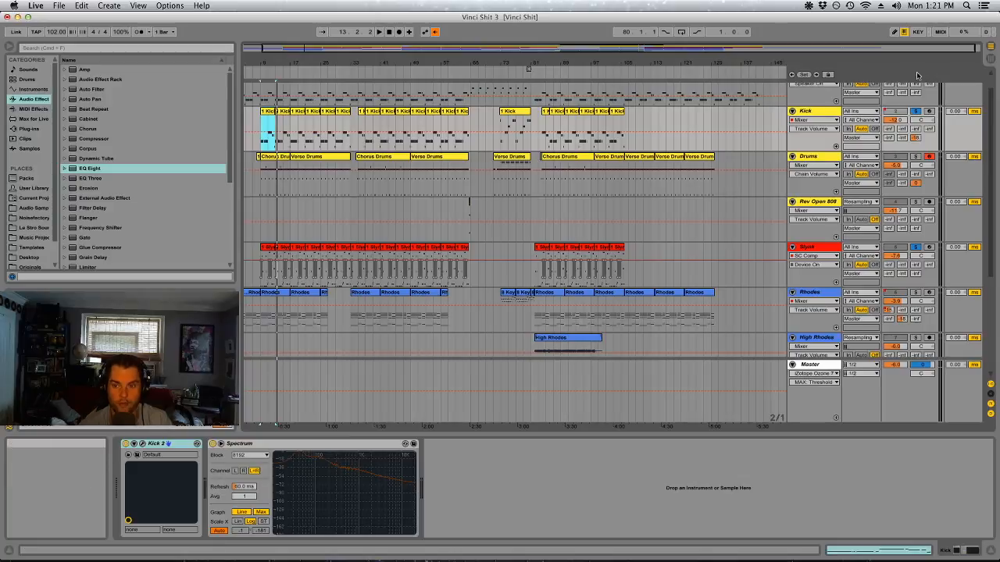
{"action": "left_click", "coordinate": [807, 248]}
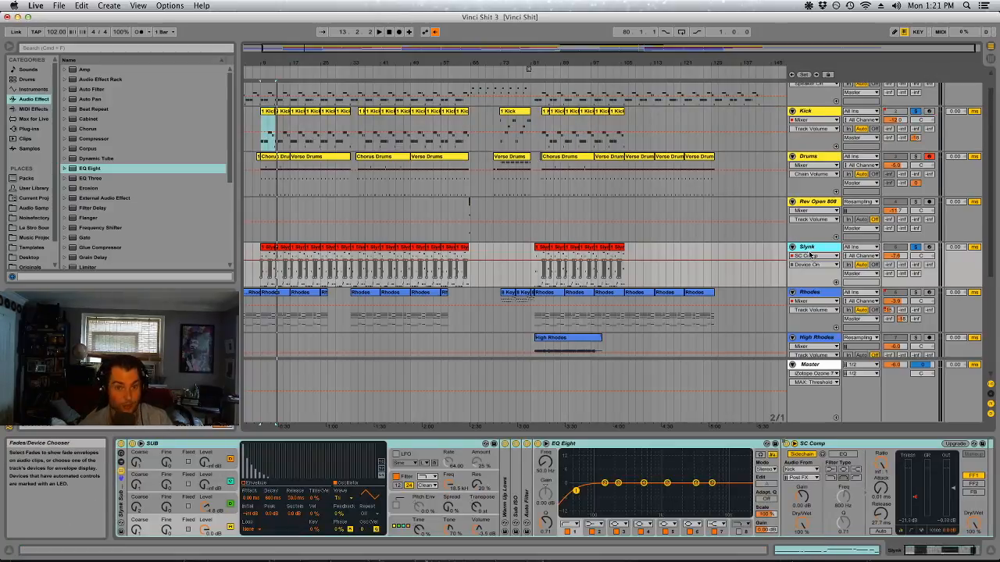
Solo only the Drums track and play it from the first Chorus Drums clip.
{"action": "left_click", "coordinate": [916, 157]}
{"action": "left_click", "coordinate": [836, 160]}
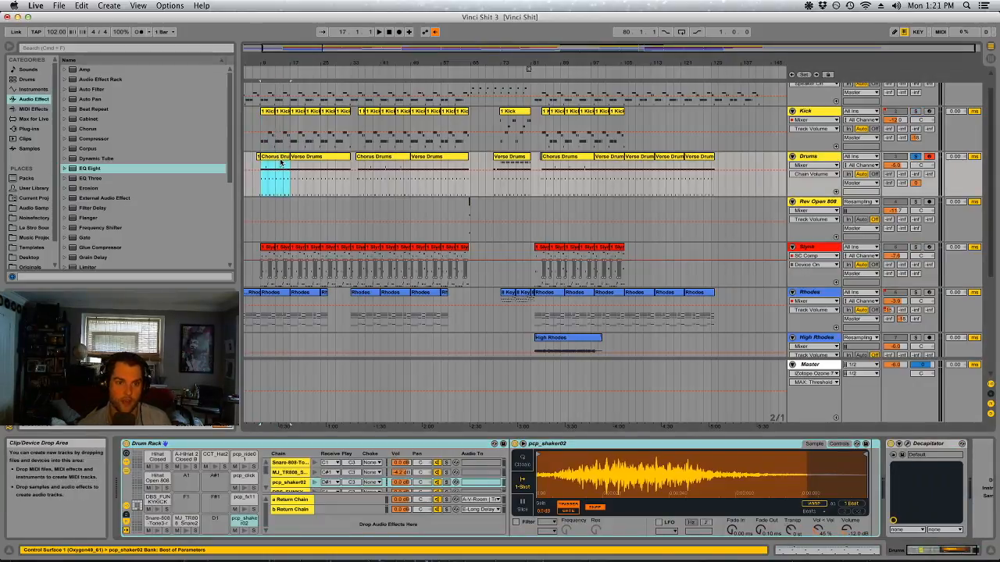
{"action": "key", "text": "space"}
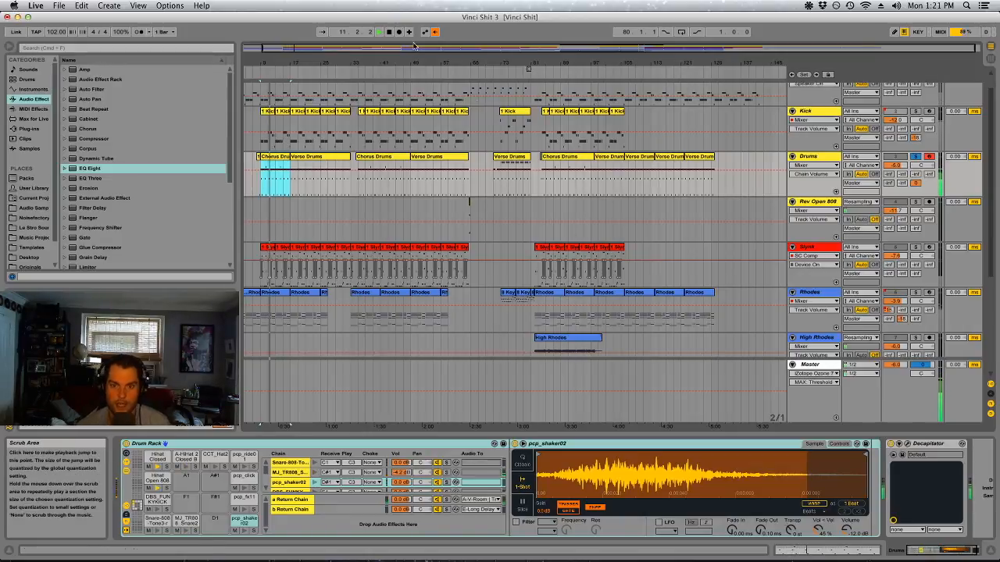
Unfold the Drums track's chains in the Session View and examine the EQ Eight bands on the MJ_TR808 snare chain.
{"action": "key", "text": "Tab"}
{"action": "left_click", "coordinate": [386, 59]}
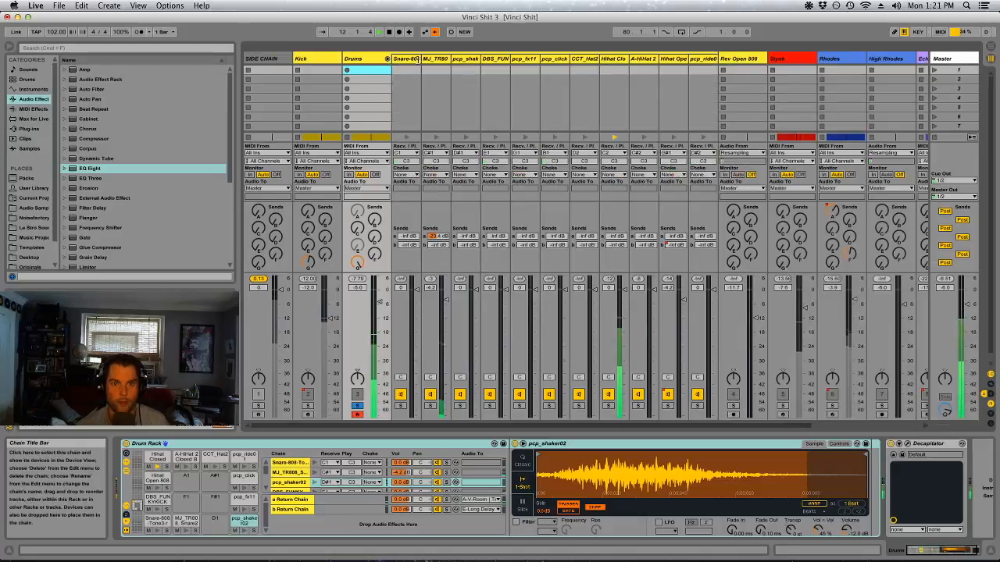
{"action": "left_click", "coordinate": [435, 59]}
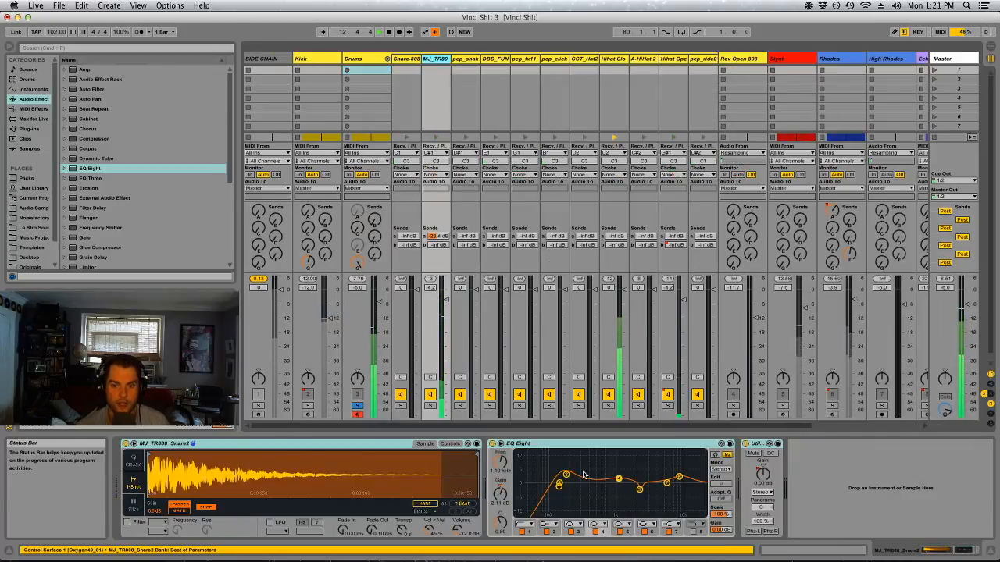
{"action": "left_click", "coordinate": [559, 484]}
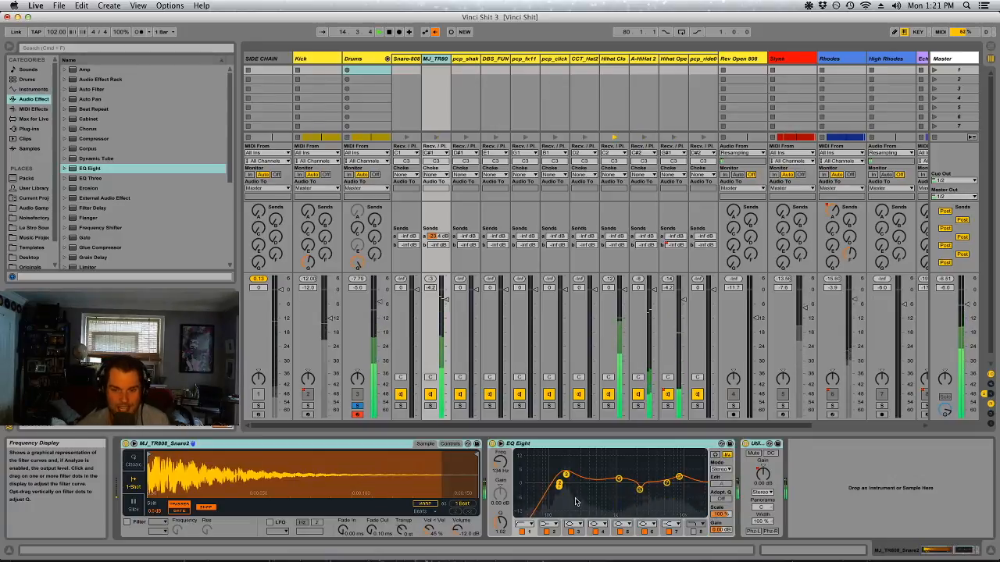
{"action": "left_click", "coordinate": [679, 478]}
{"action": "left_click", "coordinate": [617, 478]}
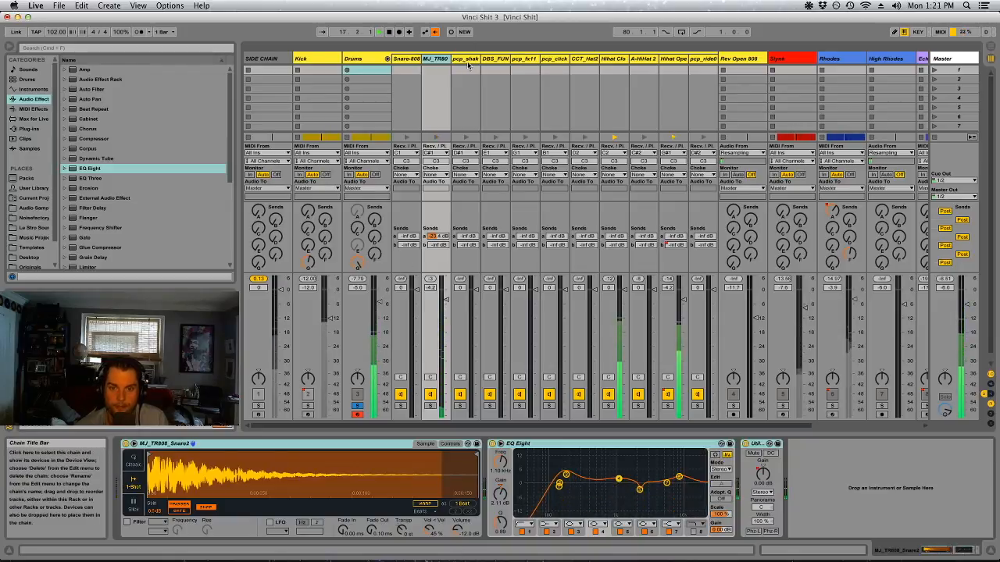
Examine the devices on the Hihat Closed 808 and Hihat Open 808 chains, and return to the Arrangement View.
{"action": "left_click", "coordinate": [620, 60]}
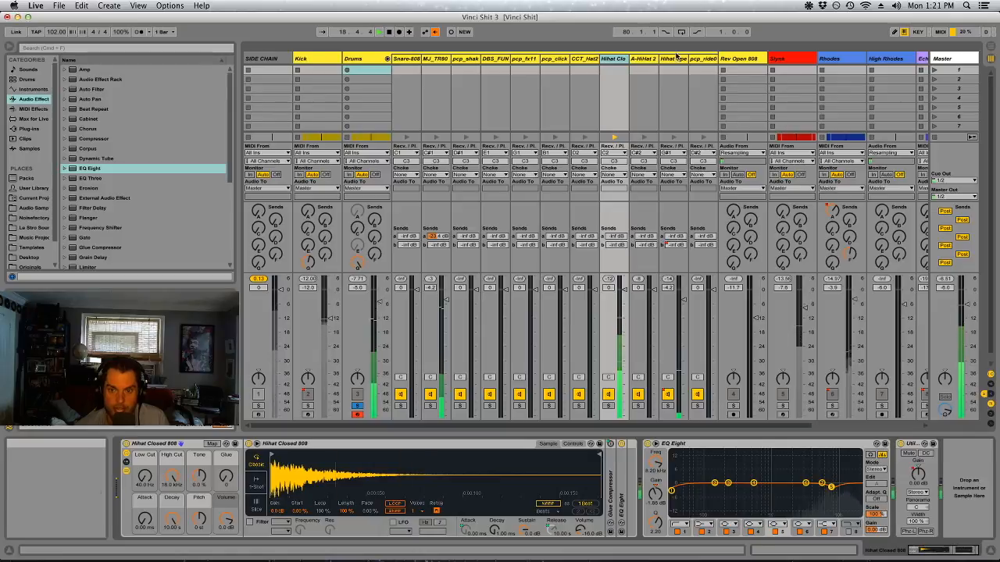
{"action": "left_click", "coordinate": [663, 138]}
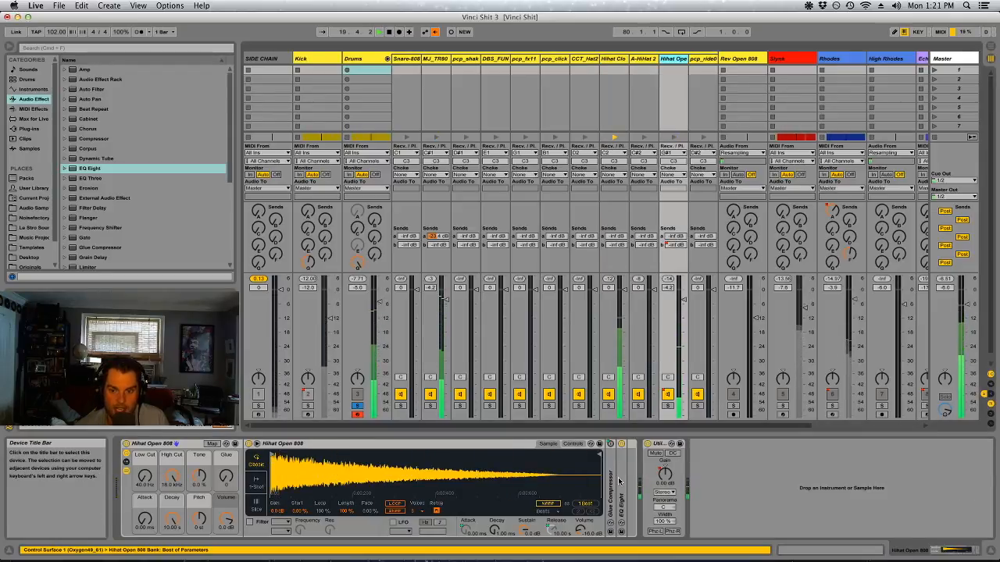
{"action": "key", "text": "Tab"}
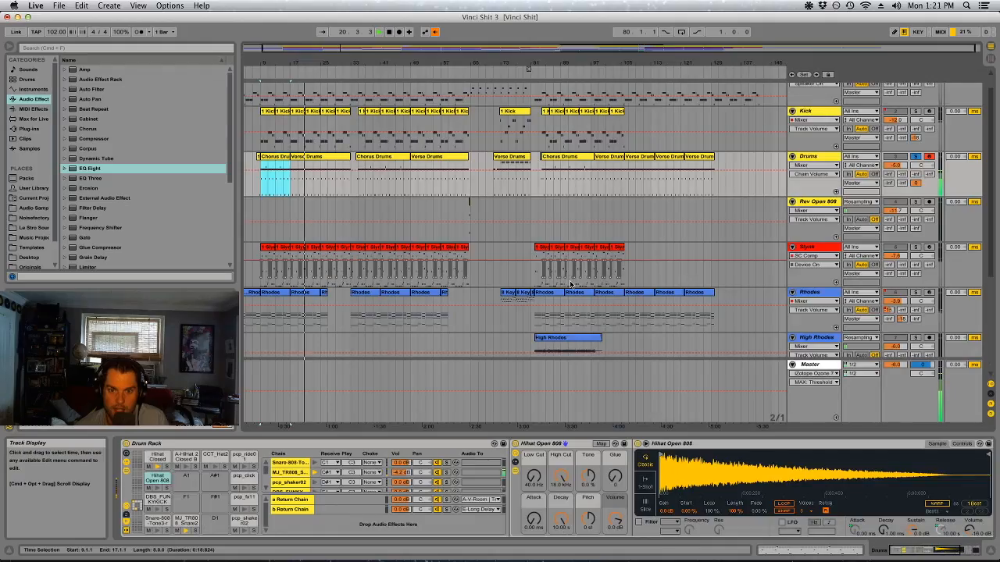
Audition the reversed audio clip on the Rev Open 808 track in solo from around bar 64, ending with the solo off and playback stopped.
{"action": "left_click_drag", "start_coordinate": [468, 64], "coordinate": [486, 112]}
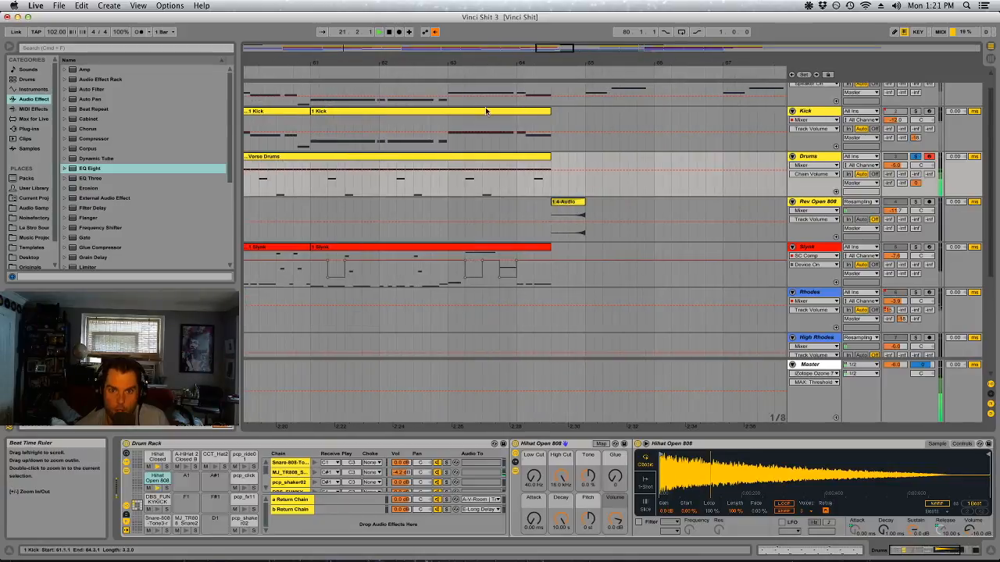
{"action": "left_click", "coordinate": [510, 201]}
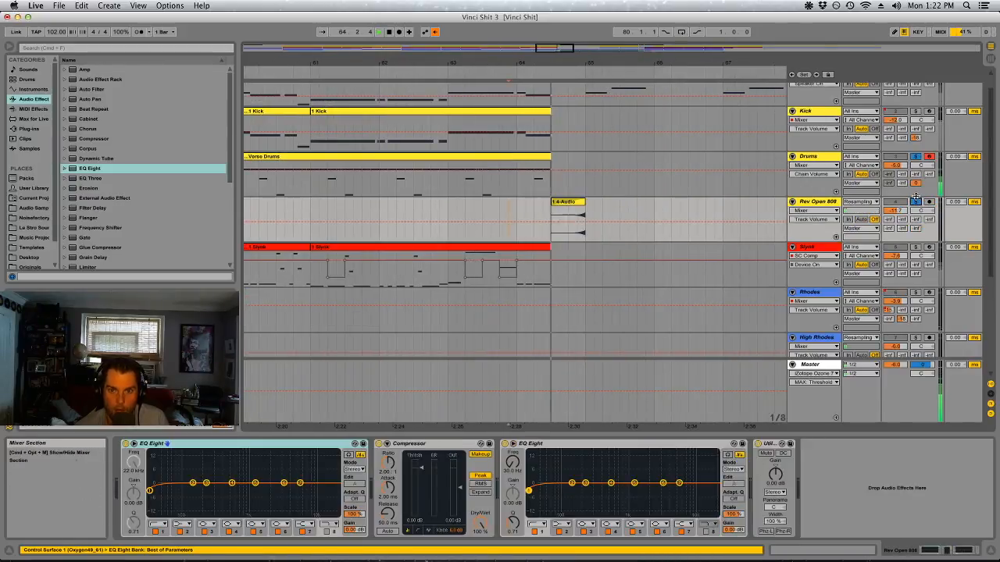
{"action": "left_click", "coordinate": [519, 208]}
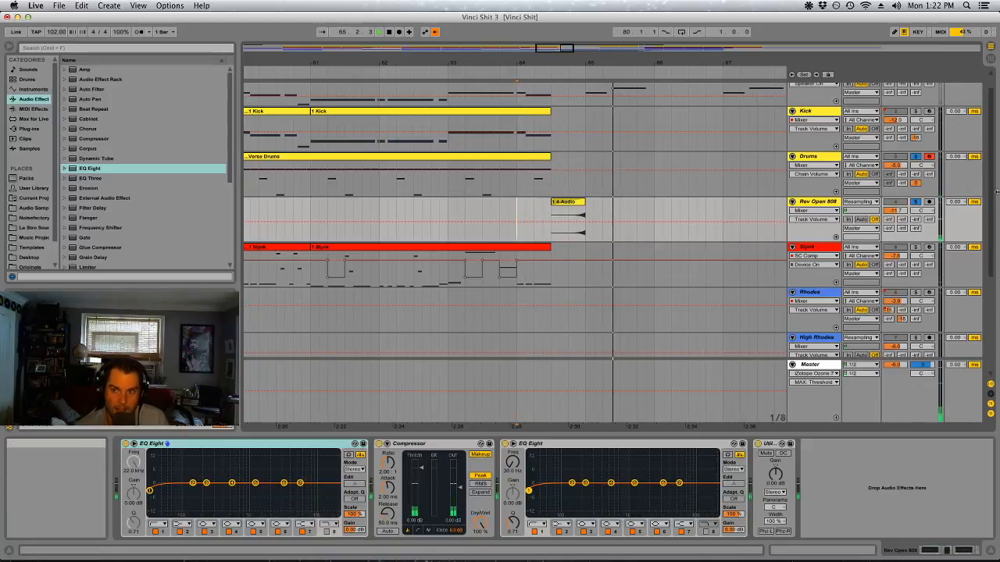
{"action": "left_click", "coordinate": [916, 203]}
{"action": "key", "text": "space"}
Play the full mix from bar 63 through the reversed clip, and return to an overview of the arrangement.
{"action": "left_click", "coordinate": [448, 206]}
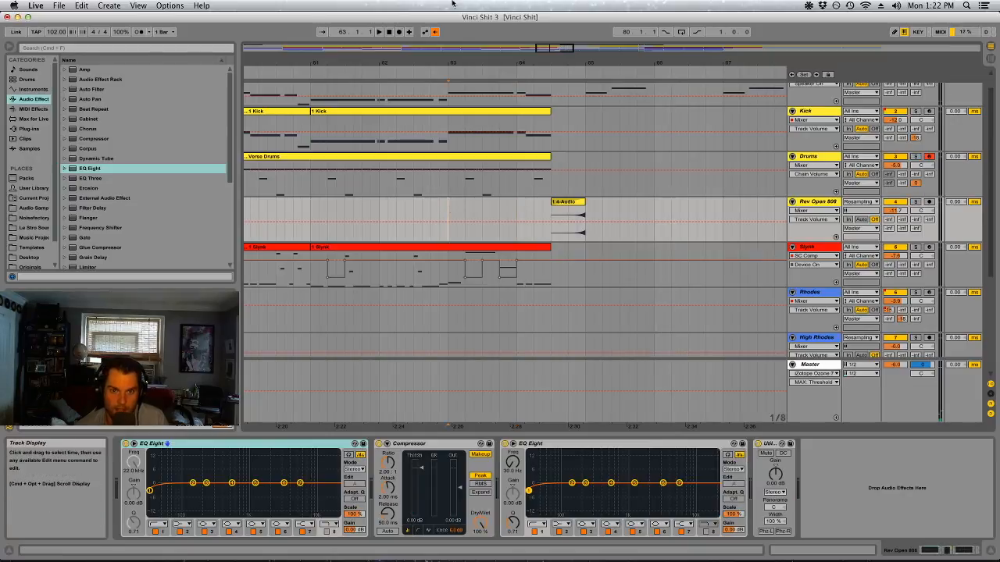
{"action": "key", "text": "space"}
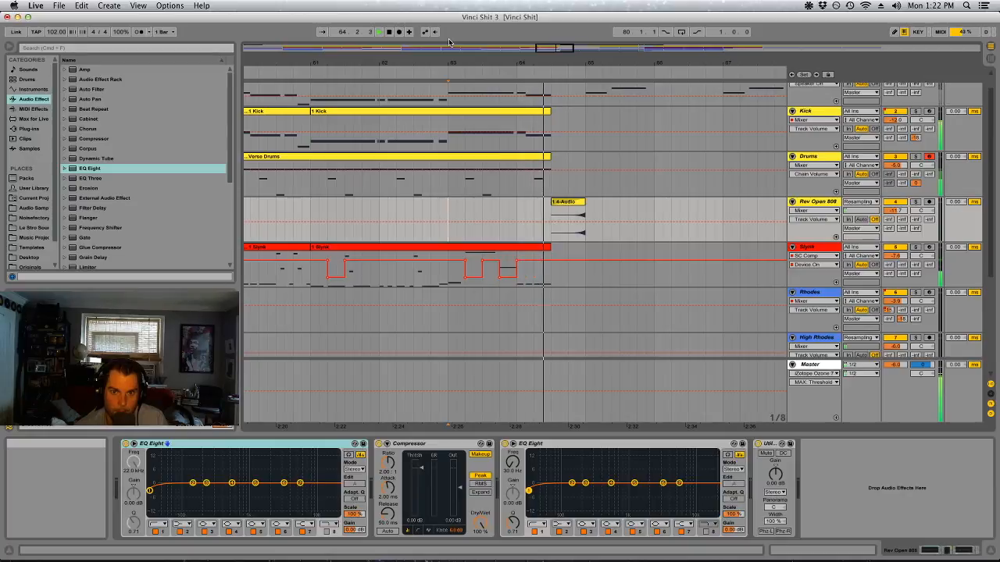
{"action": "double_click", "coordinate": [532, 68]}
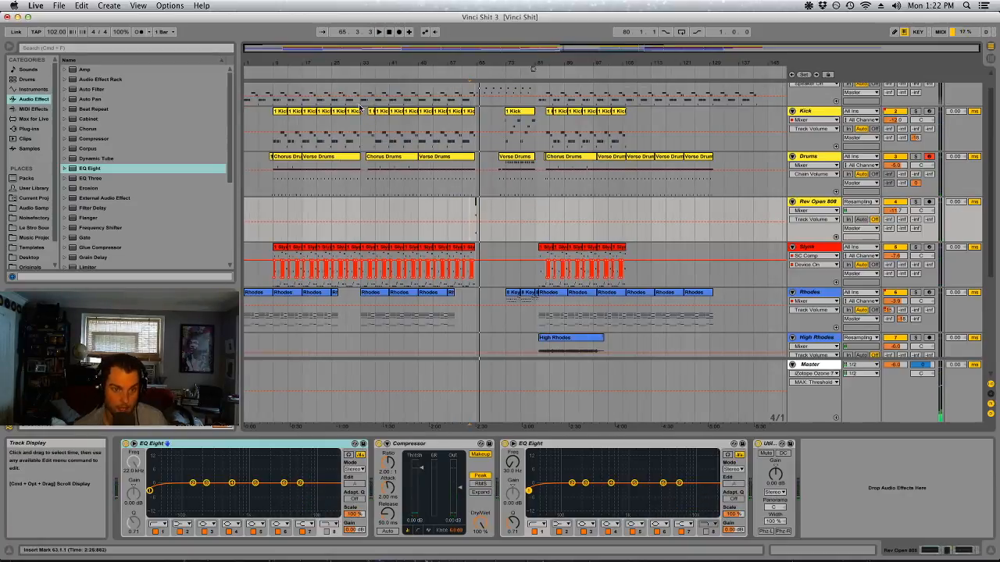
Play the song from bar 1 and examine the devices on the Rhodes and Echoe Synth tracks.
{"action": "left_click", "coordinate": [245, 155]}
{"action": "left_click_drag", "start_coordinate": [249, 61], "coordinate": [249, 85]}
{"action": "key", "text": "space"}
{"action": "scroll", "coordinate": [439, 212], "scroll_direction": "down", "scroll_amount": 5}
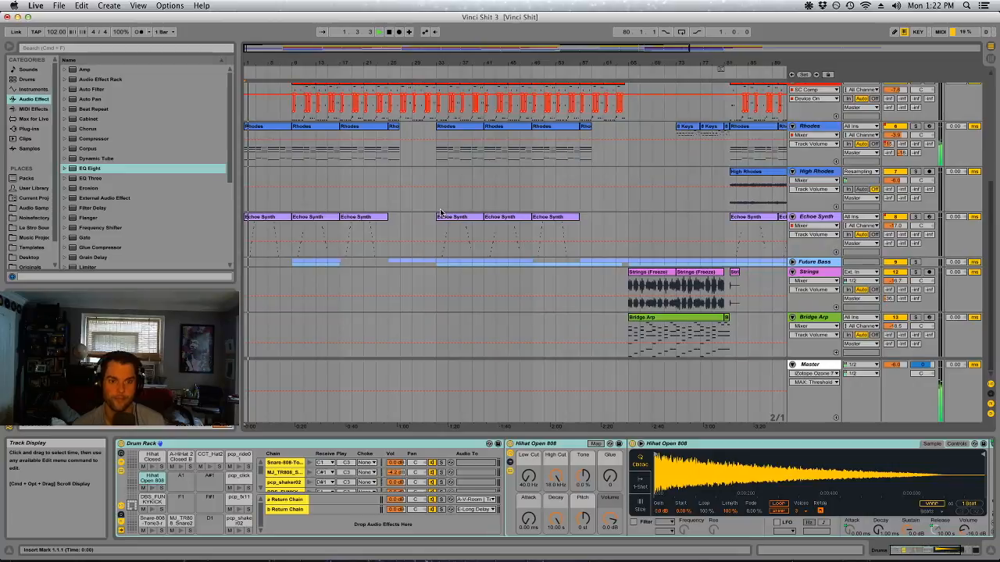
{"action": "left_click", "coordinate": [824, 128]}
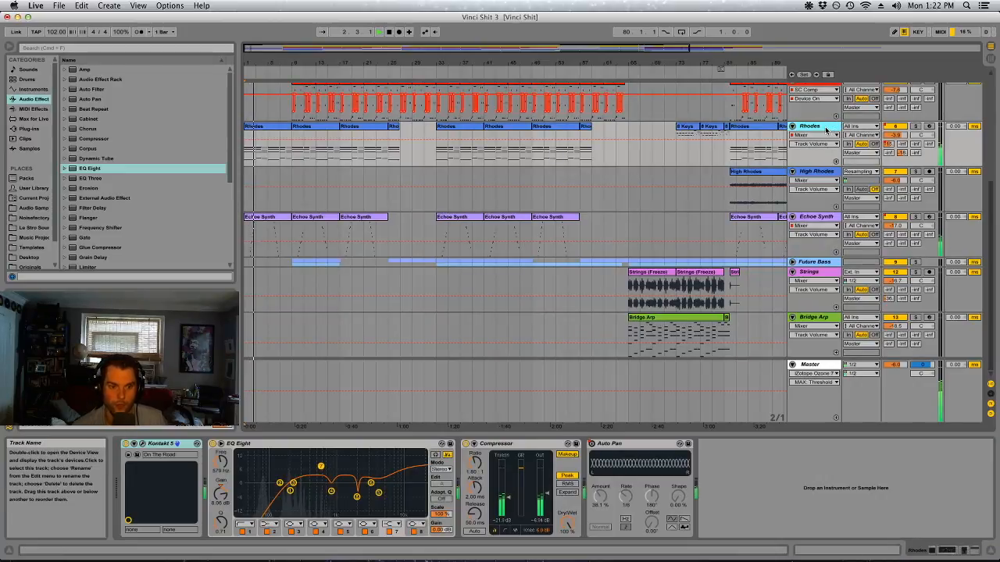
{"action": "left_click", "coordinate": [817, 217]}
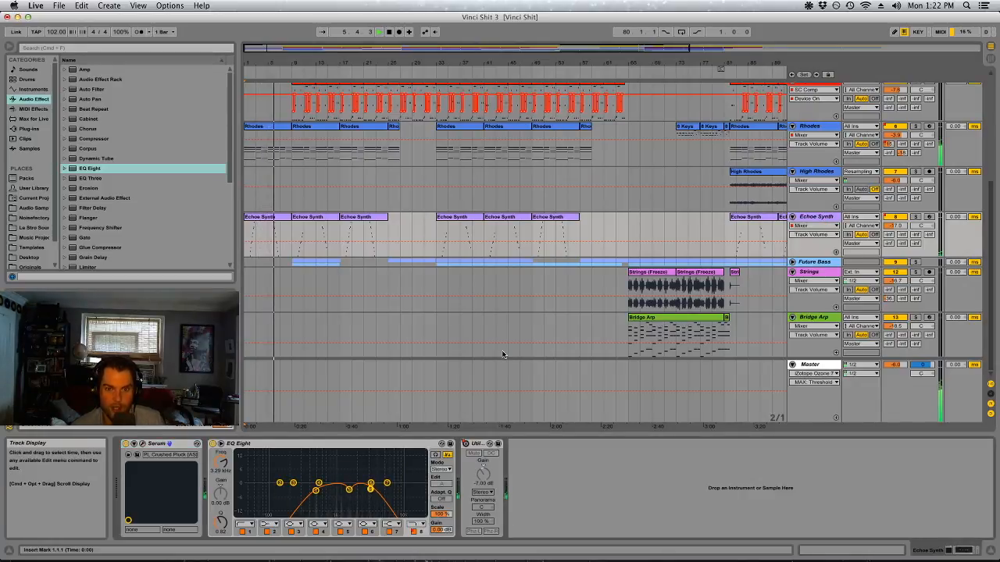
Unfold the Future Bass group and show the devices on its FB Triggers track.
{"action": "left_click", "coordinate": [792, 262]}
{"action": "scroll", "coordinate": [671, 264], "scroll_direction": "down", "scroll_amount": 4}
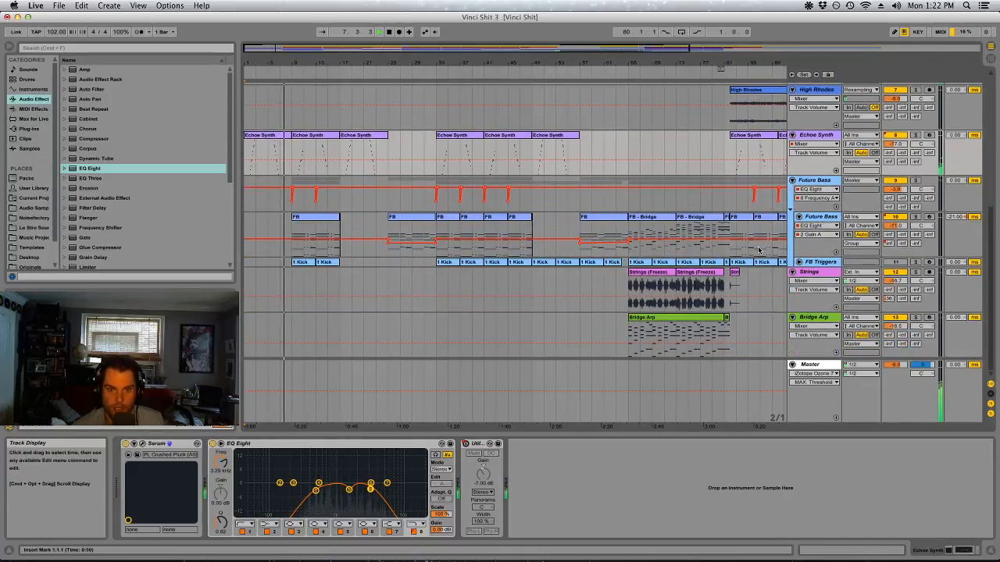
{"action": "left_click", "coordinate": [812, 263]}
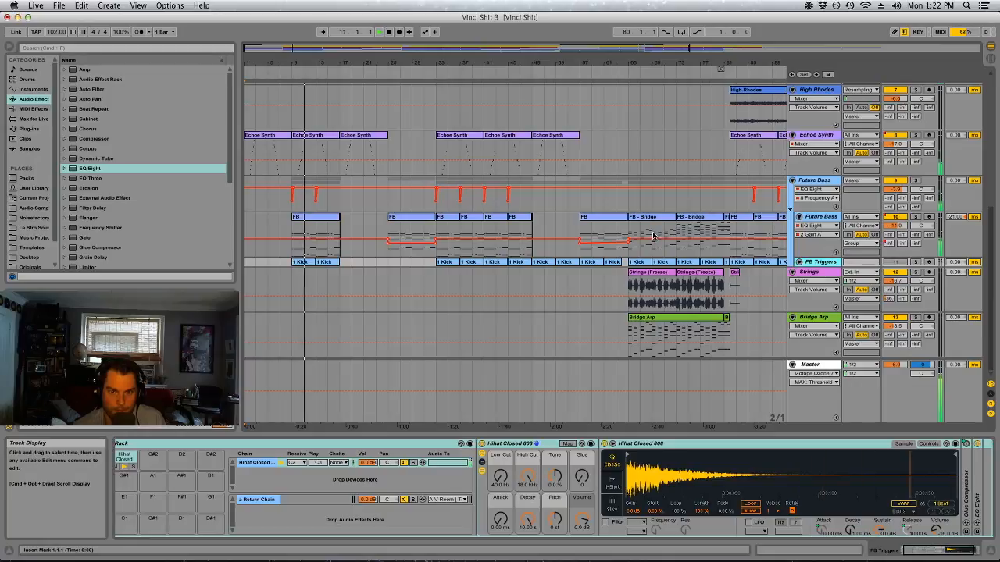
Solo the Future Bass track inside the group and audition its FB clips at bars 25 and 41.
{"action": "scroll", "coordinate": [640, 250], "scroll_direction": "up", "scroll_amount": 8}
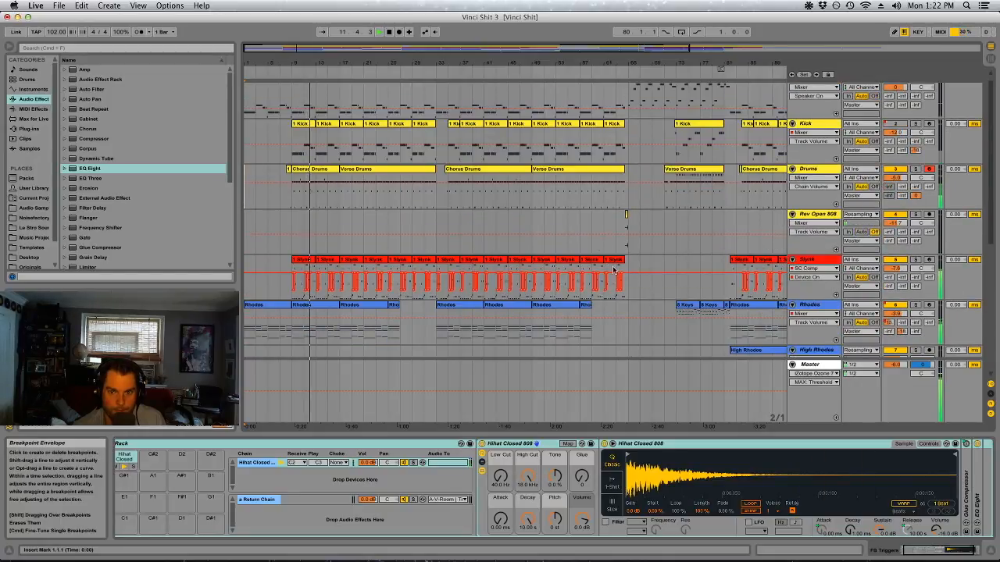
{"action": "scroll", "coordinate": [589, 237], "scroll_direction": "up", "scroll_amount": 1}
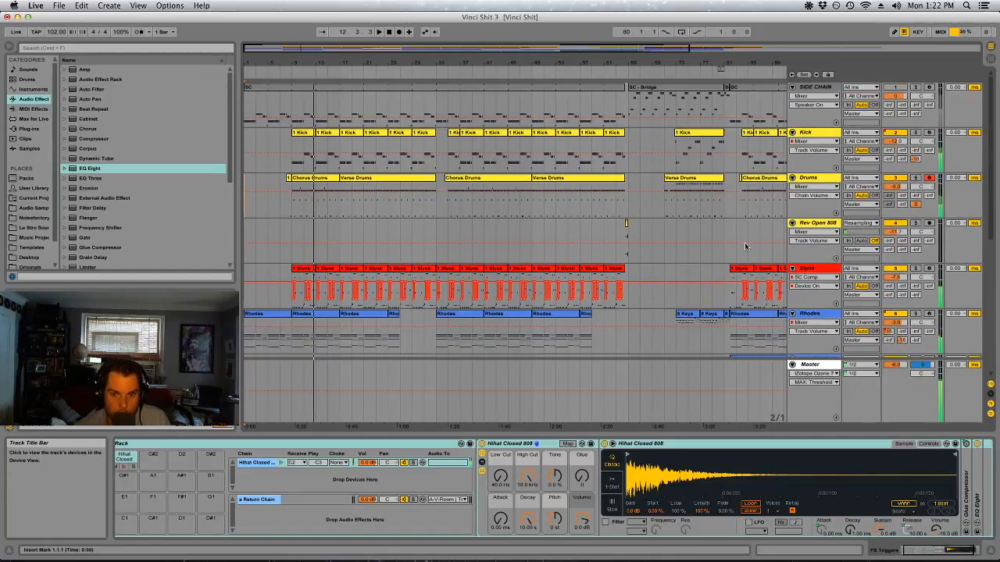
{"action": "scroll", "coordinate": [461, 246], "scroll_direction": "down", "scroll_amount": 8}
{"action": "scroll", "coordinate": [461, 247], "scroll_direction": "down", "scroll_amount": 1}
{"action": "left_click", "coordinate": [462, 237]}
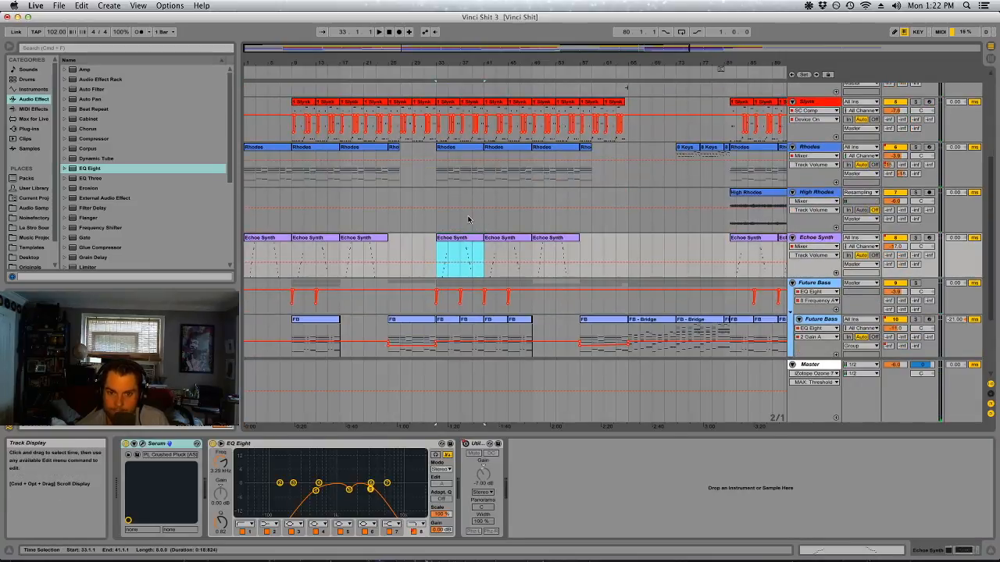
{"action": "scroll", "coordinate": [468, 220], "scroll_direction": "down", "scroll_amount": 4}
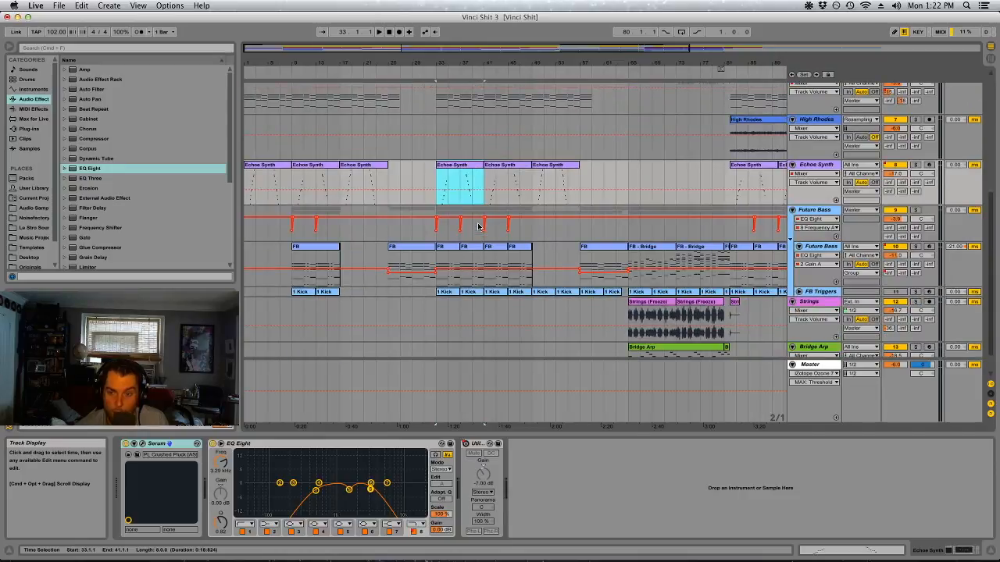
{"action": "left_click", "coordinate": [426, 237]}
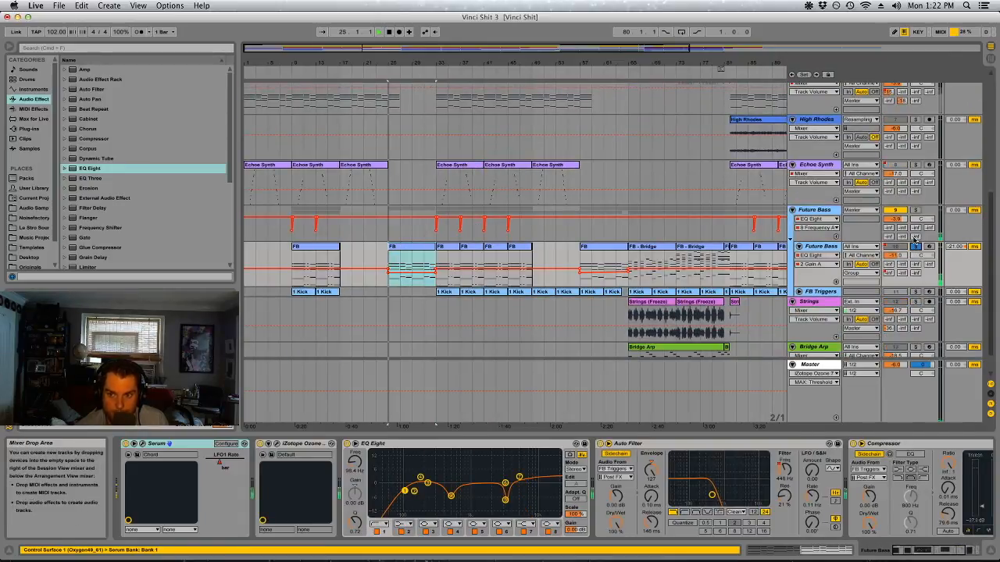
{"action": "key", "text": "space"}
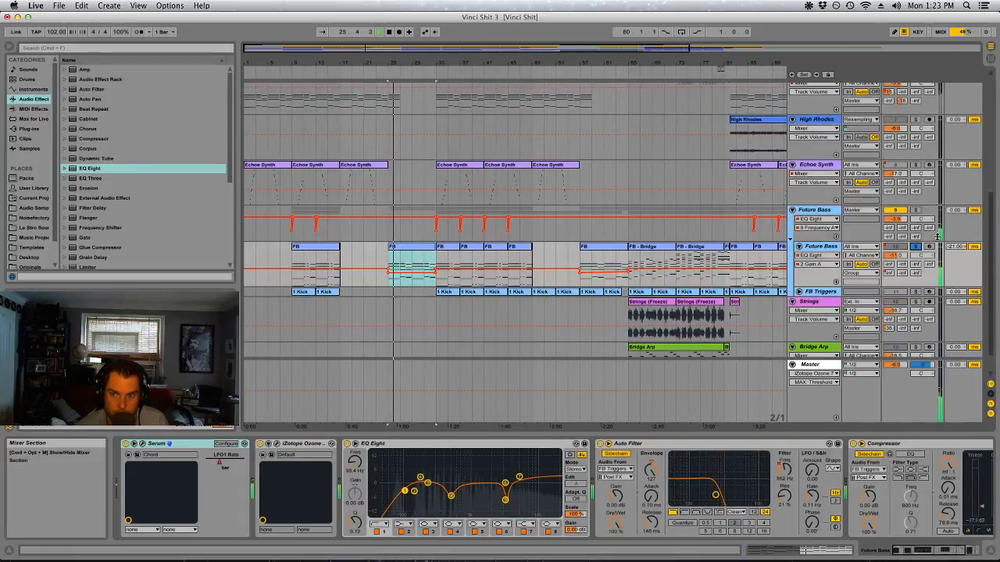
{"action": "left_click", "coordinate": [498, 249]}
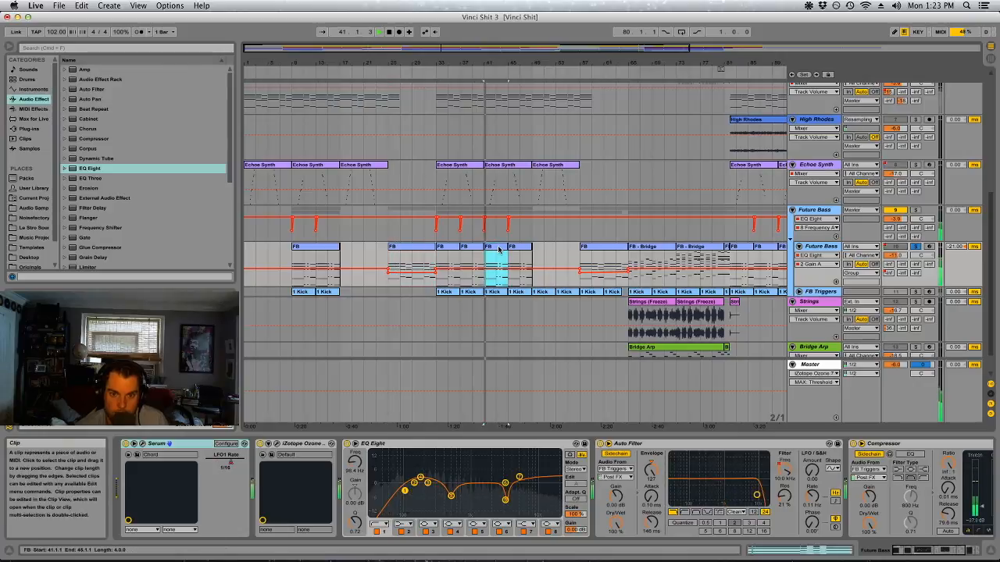
Display the Serum LFO1 Rate automation on the Future Bass track and audition it from bar 41 in solo.
{"action": "left_click", "coordinate": [814, 256]}
{"action": "left_click", "coordinate": [812, 274]}
{"action": "left_click_drag", "start_coordinate": [544, 62], "coordinate": [544, 121]}
{"action": "left_click", "coordinate": [472, 269]}
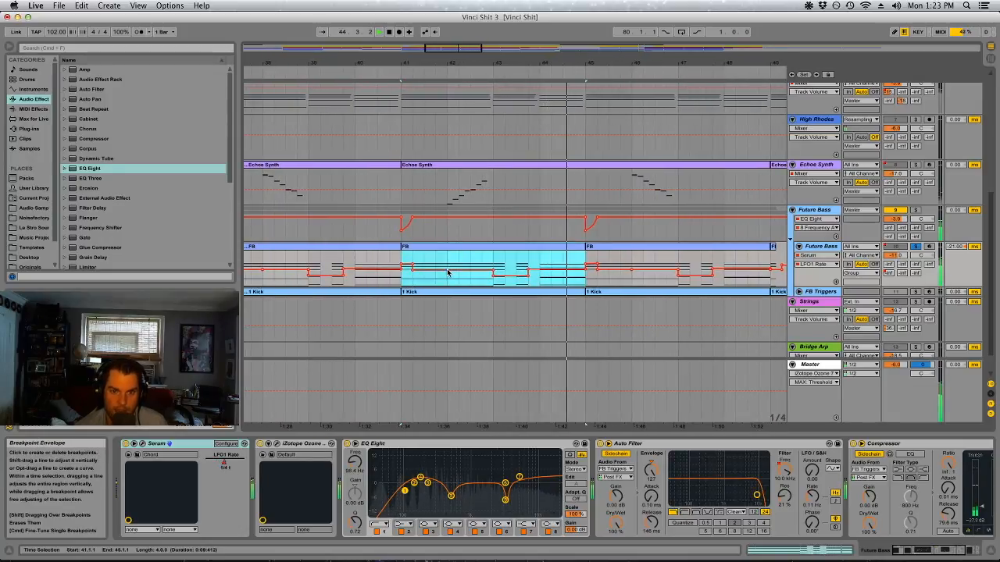
{"action": "left_click_drag", "start_coordinate": [471, 270], "coordinate": [517, 269]}
{"action": "left_click", "coordinate": [517, 267]}
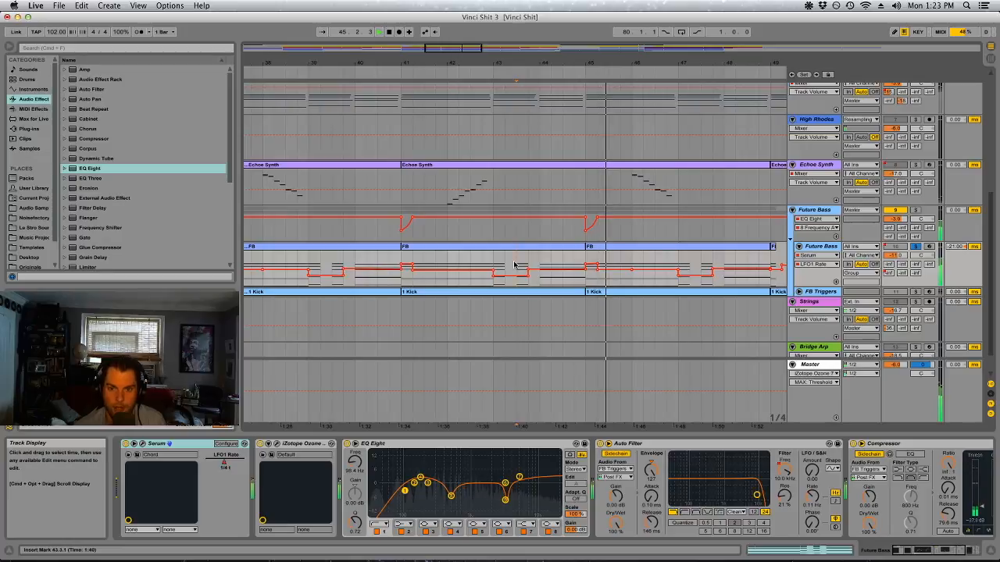
{"action": "left_click", "coordinate": [401, 260]}
{"action": "key", "text": "space"}
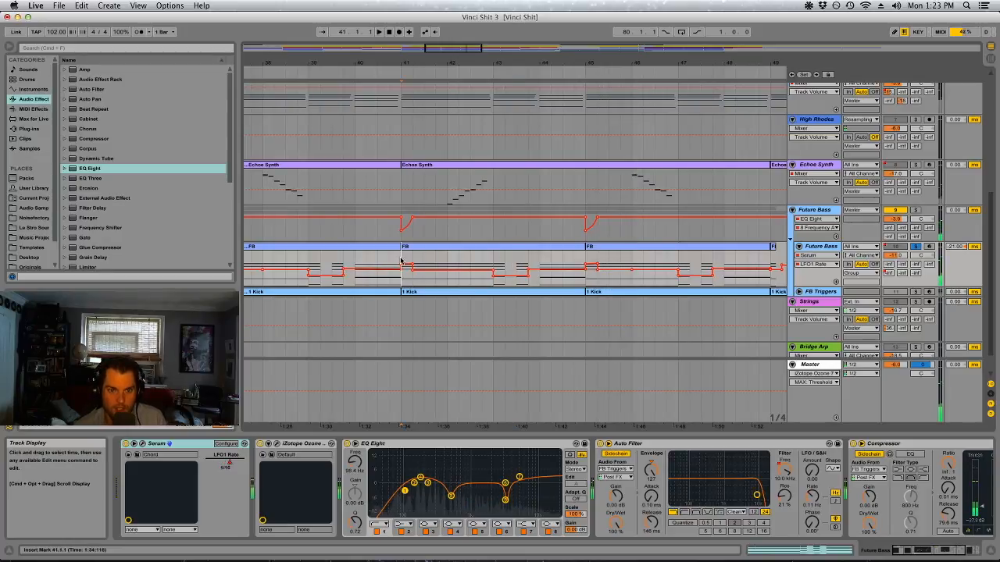
{"action": "key", "text": "space"}
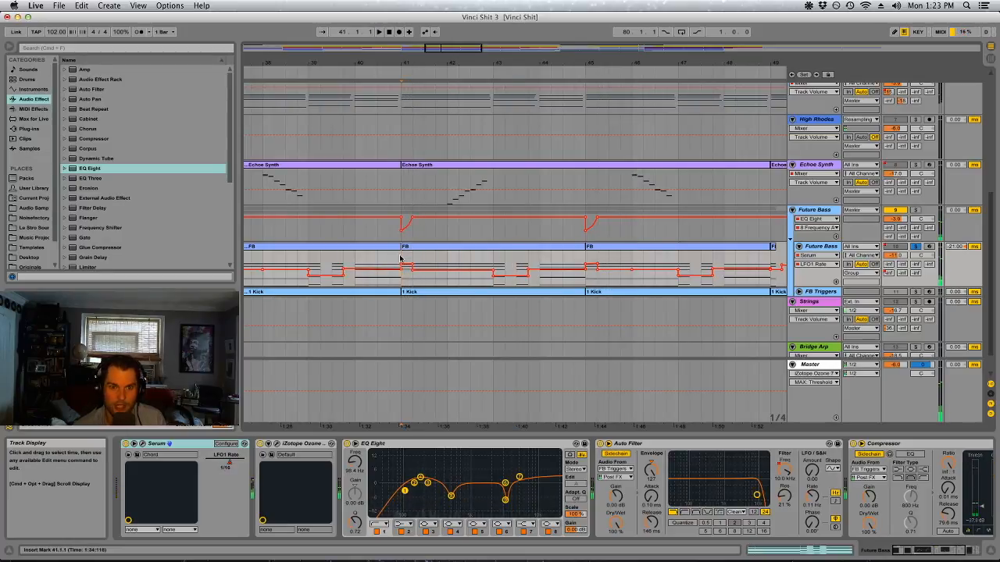
Display the Auto Filter Frequency automation on the Future Bass track and check its list of automated devices.
{"action": "left_click", "coordinate": [816, 255]}
{"action": "left_click", "coordinate": [808, 298]}
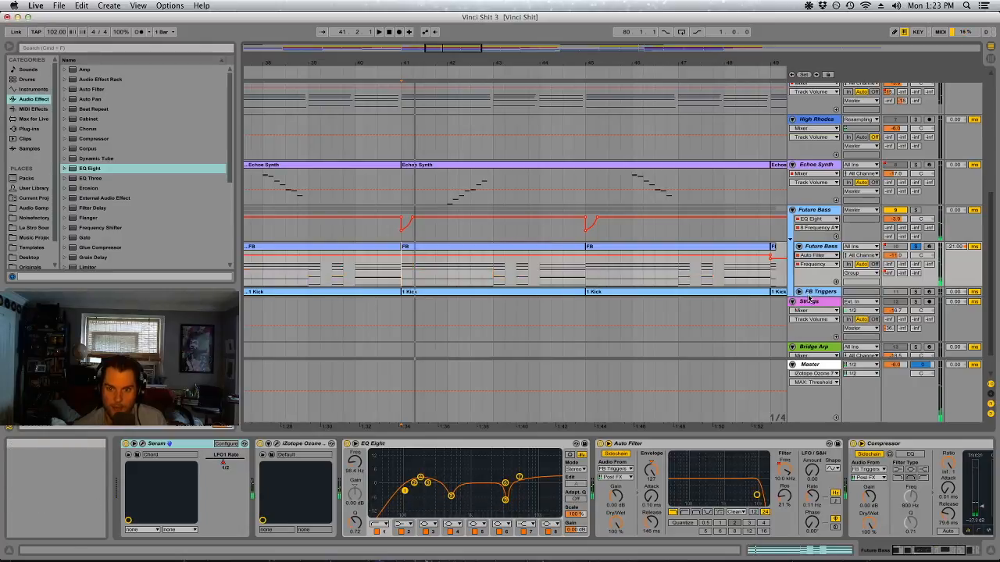
{"action": "left_click", "coordinate": [805, 256]}
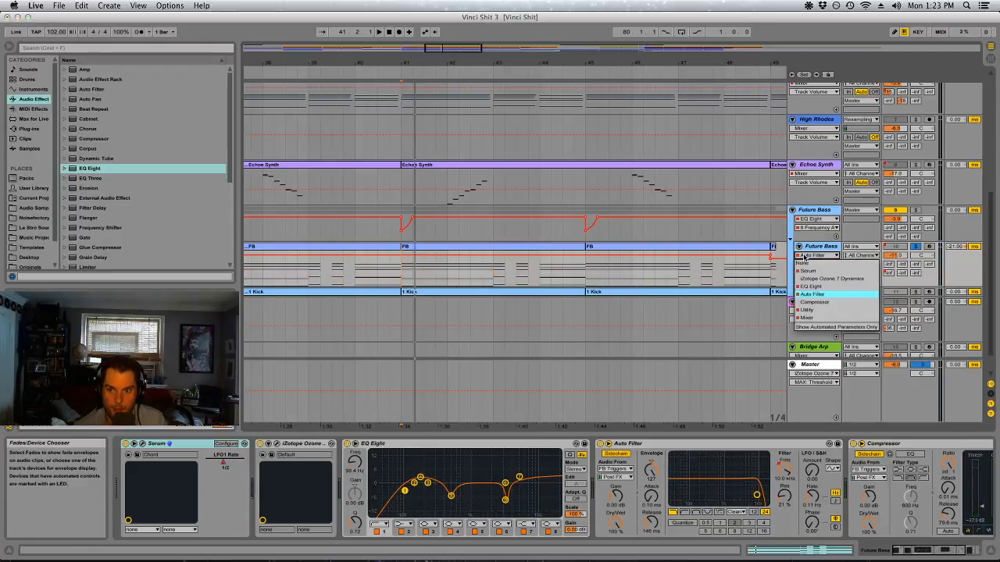
{"action": "left_click", "coordinate": [805, 253]}
{"action": "left_click", "coordinate": [807, 247]}
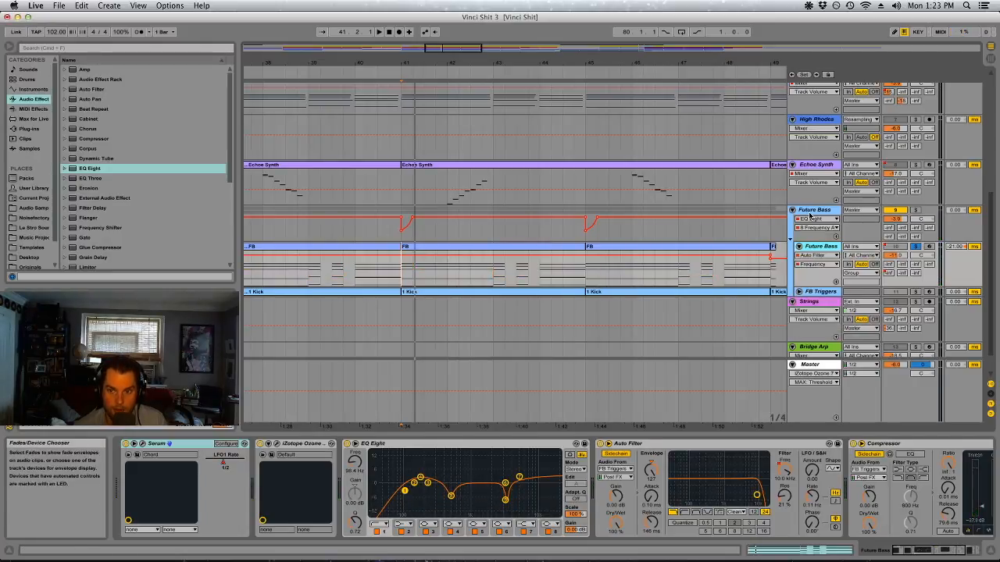
Remove the EQ Eight band 8 frequency dip at bar 41 on the Future Bass group, audition it, and undo the removal.
{"action": "left_click", "coordinate": [809, 217]}
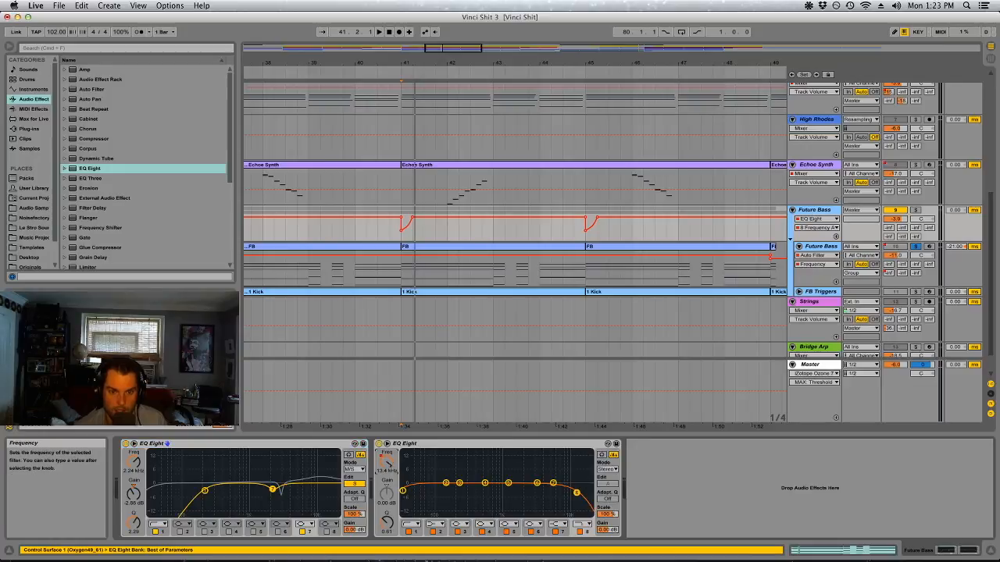
{"action": "left_click", "coordinate": [401, 236]}
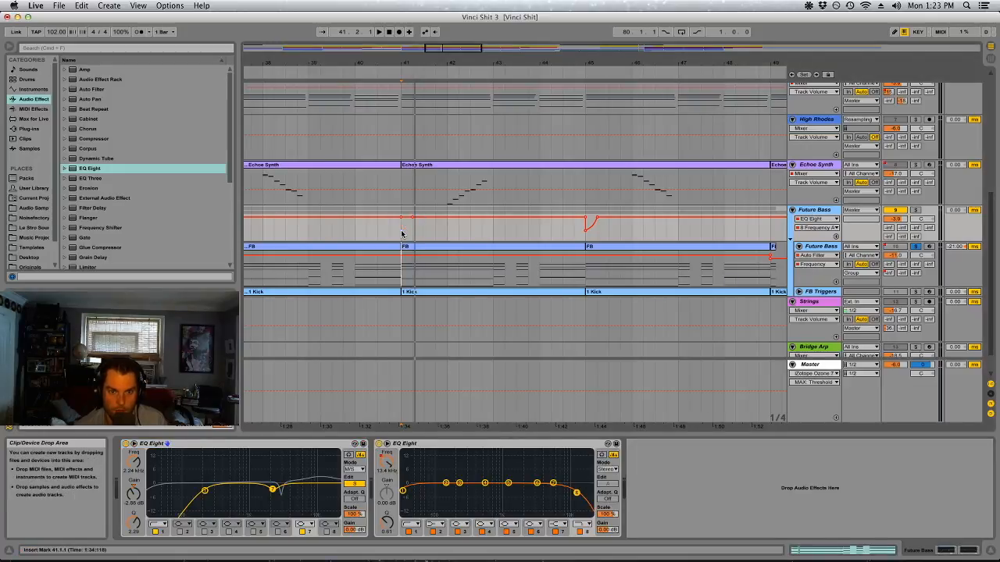
{"action": "key", "text": "space"}
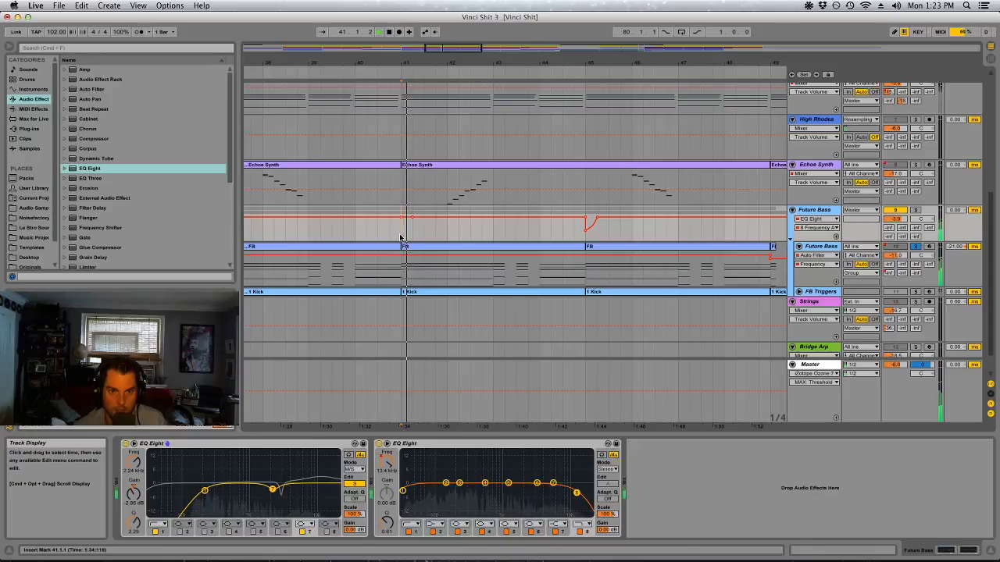
{"action": "key", "text": "super+z"}
Audition the Future Bass filter sweep at bar 41 in solo, and in the full mix with the solo off.
{"action": "key", "text": "space"}
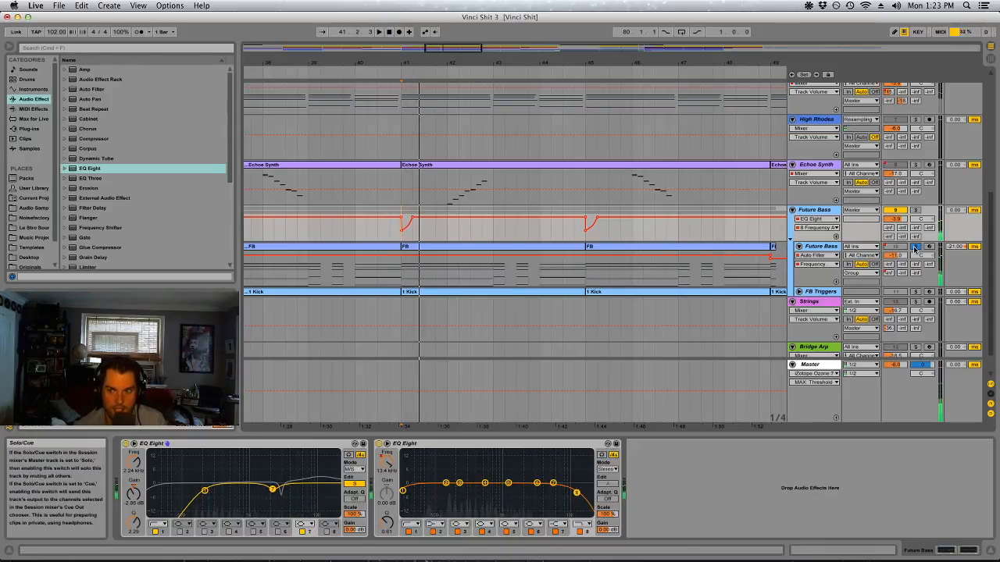
{"action": "key", "text": "space"}
{"action": "key", "text": "space"}
{"action": "key", "text": "space"}
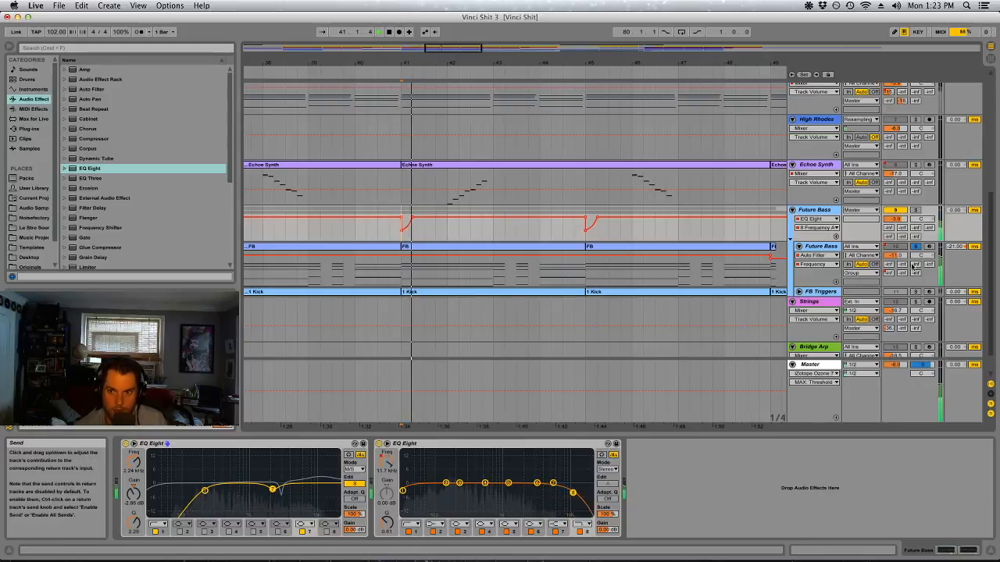
{"action": "left_click", "coordinate": [918, 248]}
{"action": "key", "text": "space"}
{"action": "key", "text": "space"}
{"action": "left_click_drag", "start_coordinate": [411, 62], "coordinate": [411, 33]}
{"action": "scroll", "coordinate": [500, 200], "scroll_direction": "down", "scroll_amount": 1}
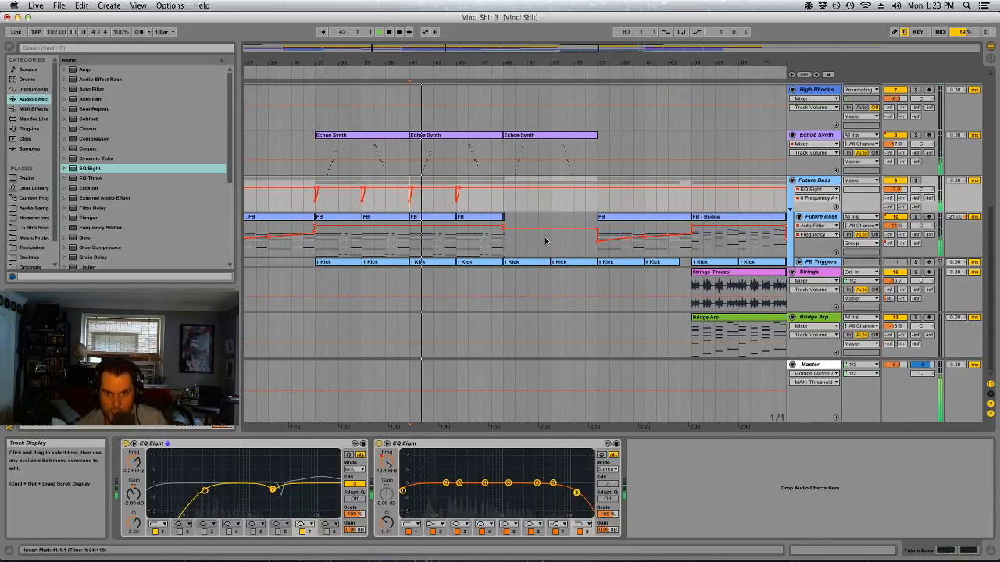
Unfold the FB Triggers track, examine its 1 Kick clips beneath the Future Bass clips through the bridge, and fold it again.
{"action": "left_click", "coordinate": [799, 262]}
{"action": "left_click_drag", "start_coordinate": [434, 63], "coordinate": [434, 91]}
{"action": "key", "text": "space"}
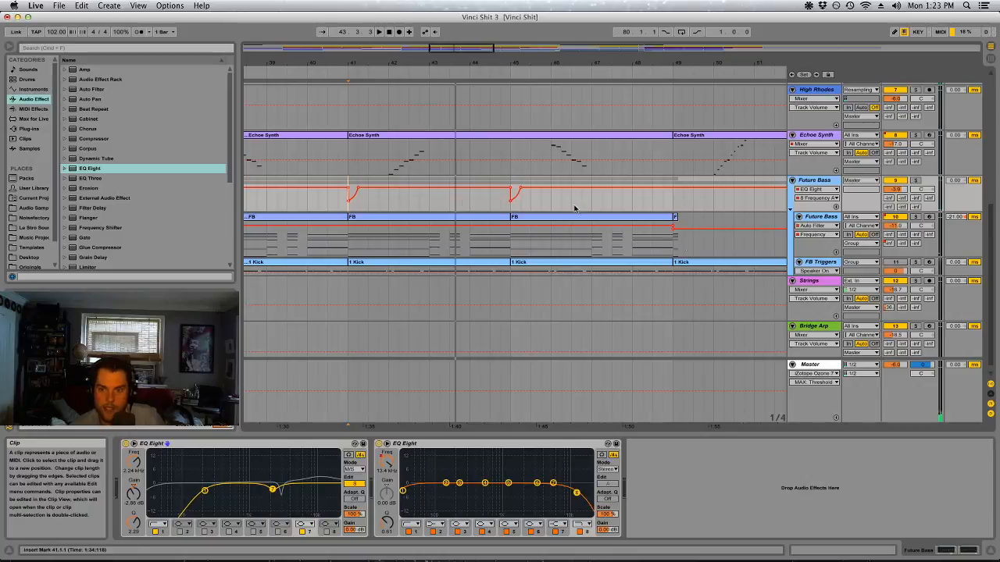
{"action": "left_click_drag", "start_coordinate": [638, 66], "coordinate": [763, 69]}
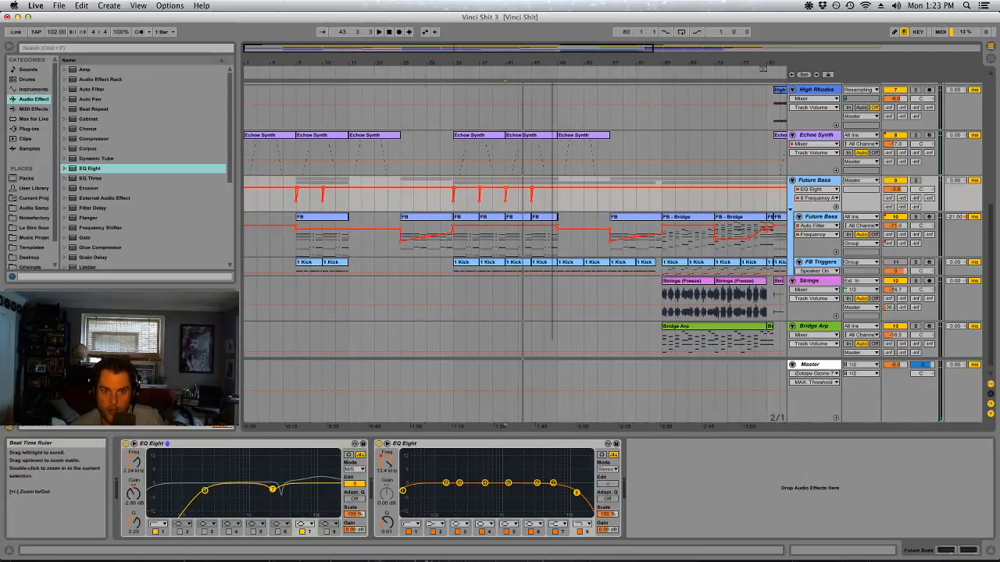
{"action": "left_click_drag", "start_coordinate": [638, 65], "coordinate": [567, 68]}
{"action": "left_click", "coordinate": [603, 263]}
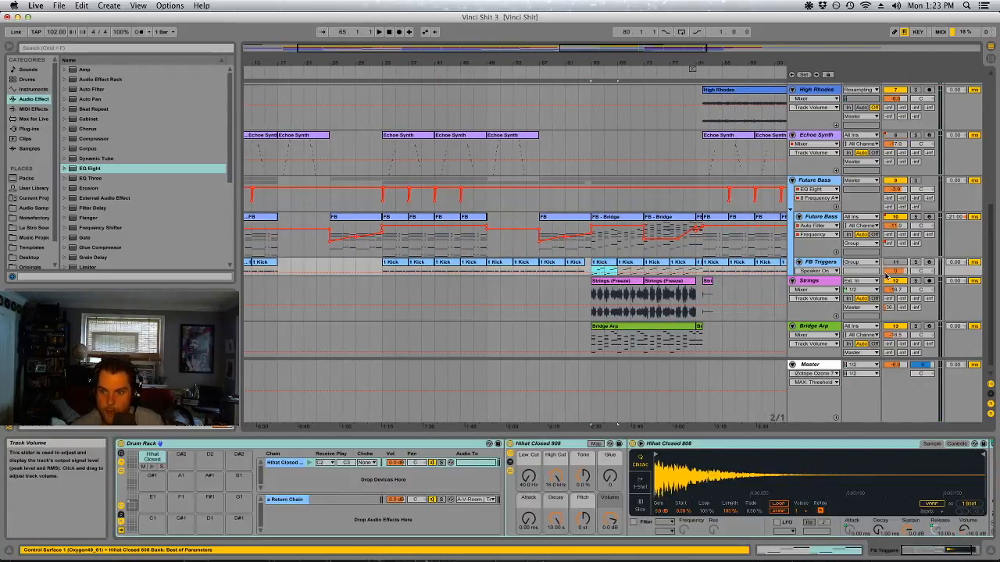
{"action": "left_click", "coordinate": [798, 262]}
Play the bridge from the Strings (Freeze) clip at bar 65, comparing the mix with the Strings track muted and unmuted.
{"action": "left_click", "coordinate": [814, 277]}
{"action": "left_click", "coordinate": [617, 273]}
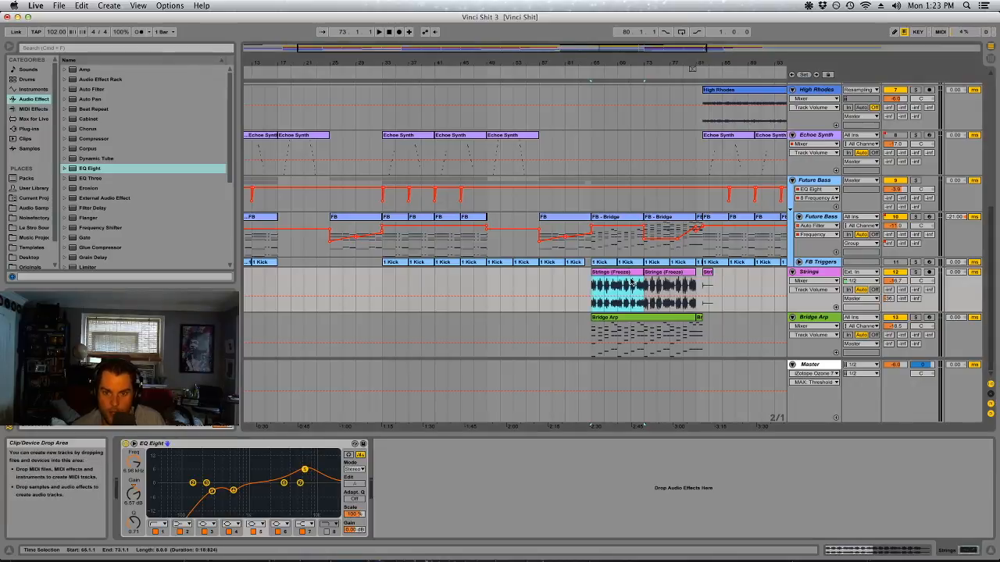
{"action": "key", "text": "space"}
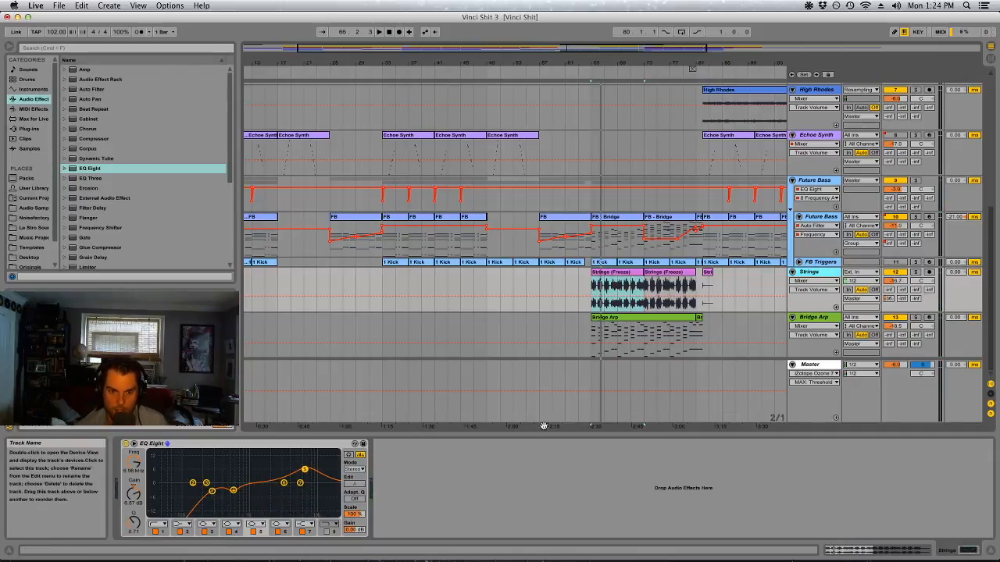
{"action": "key", "text": "space"}
{"action": "left_click", "coordinate": [897, 273]}
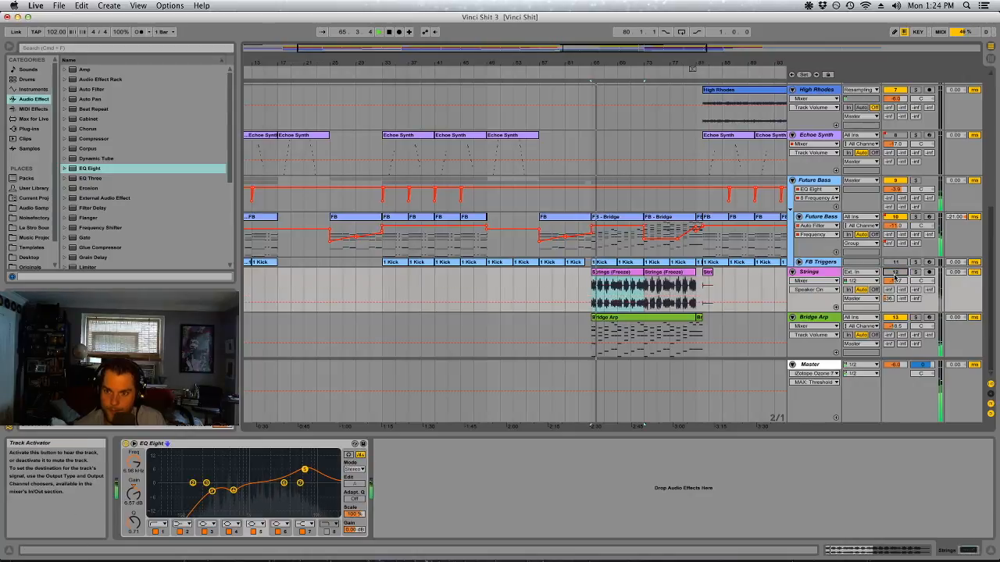
{"action": "left_click", "coordinate": [896, 273]}
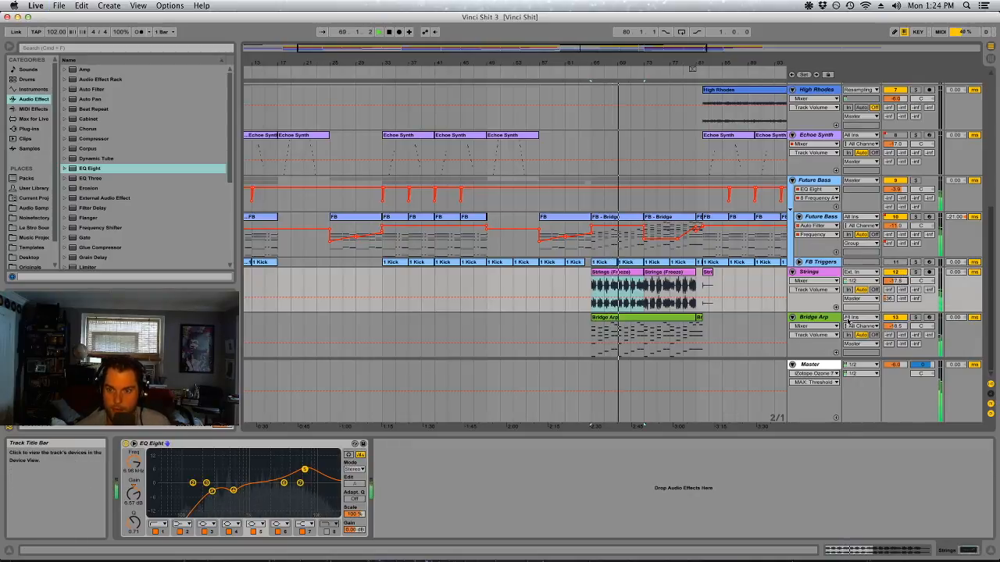
Audition the Bridge Arp track in solo, examine its Arpeggiator and Serum devices, and return to the uppermost tracks.
{"action": "left_click", "coordinate": [916, 318]}
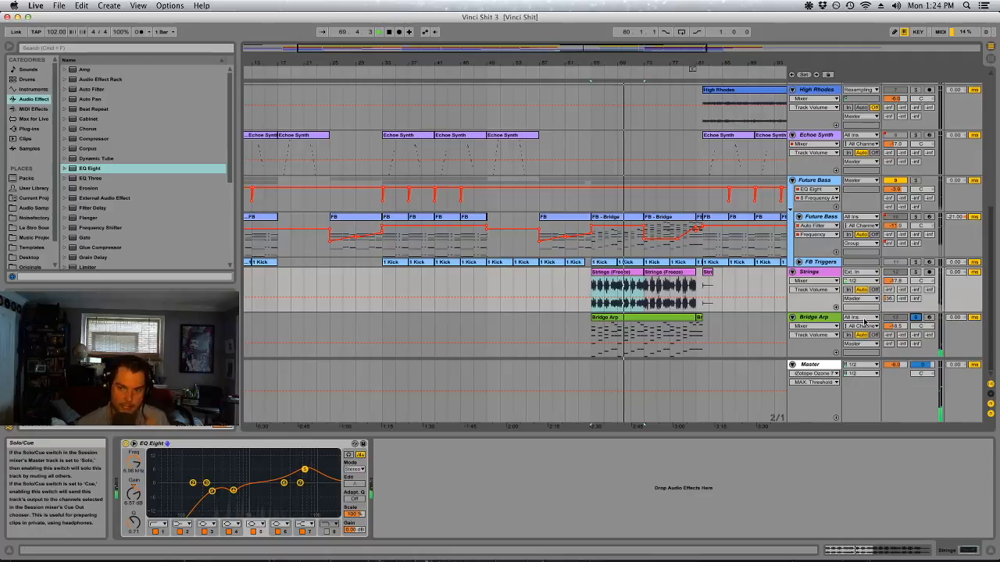
{"action": "left_click", "coordinate": [815, 318]}
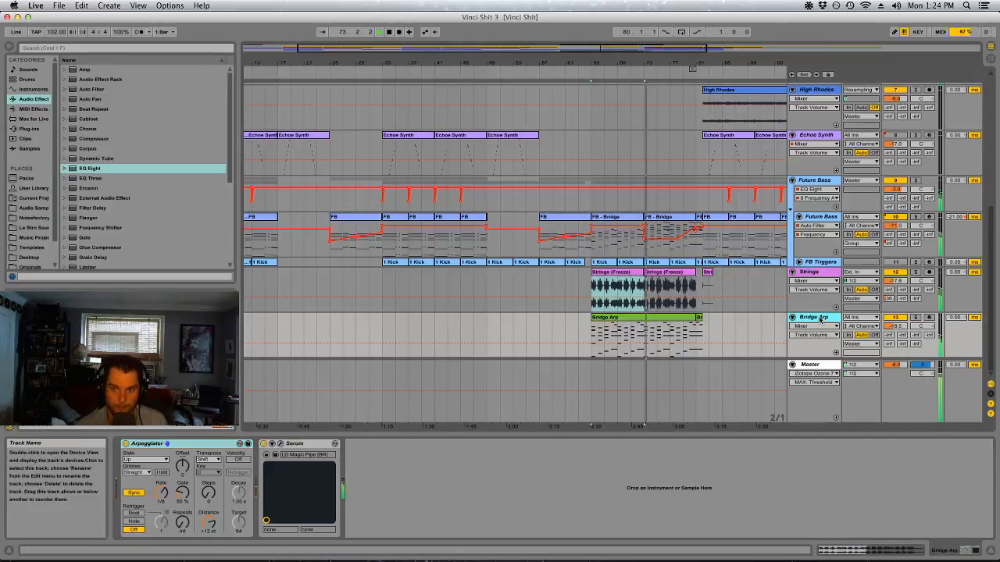
{"action": "scroll", "coordinate": [694, 324], "scroll_direction": "up", "scroll_amount": 5}
{"action": "scroll", "coordinate": [694, 323], "scroll_direction": "up", "scroll_amount": 4}
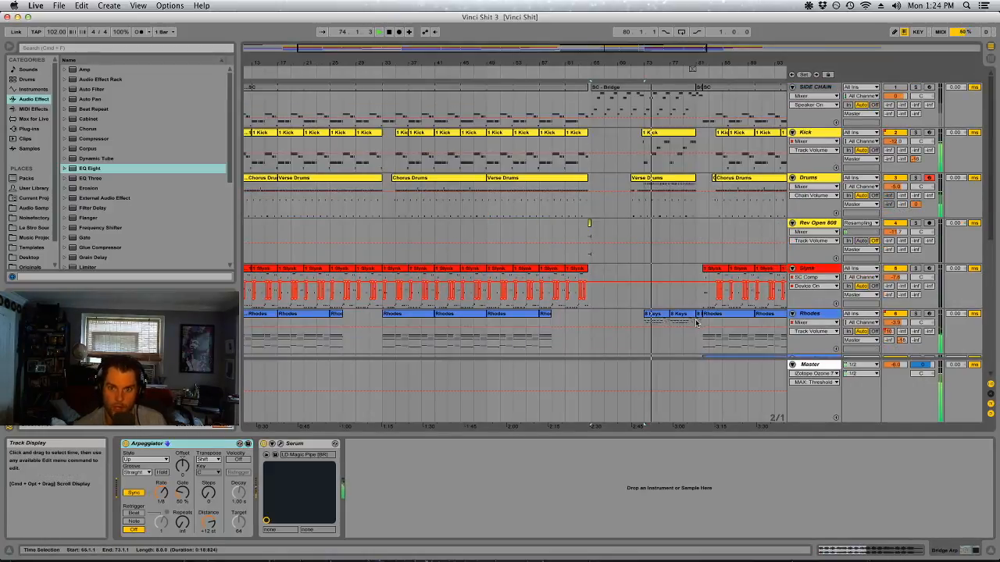
Add an EQ Eight to the pcp_ride01 drum chain, cut band 5 in the mids and sweep a boosted band 4 through the highs.
{"action": "key", "text": "Tab"}
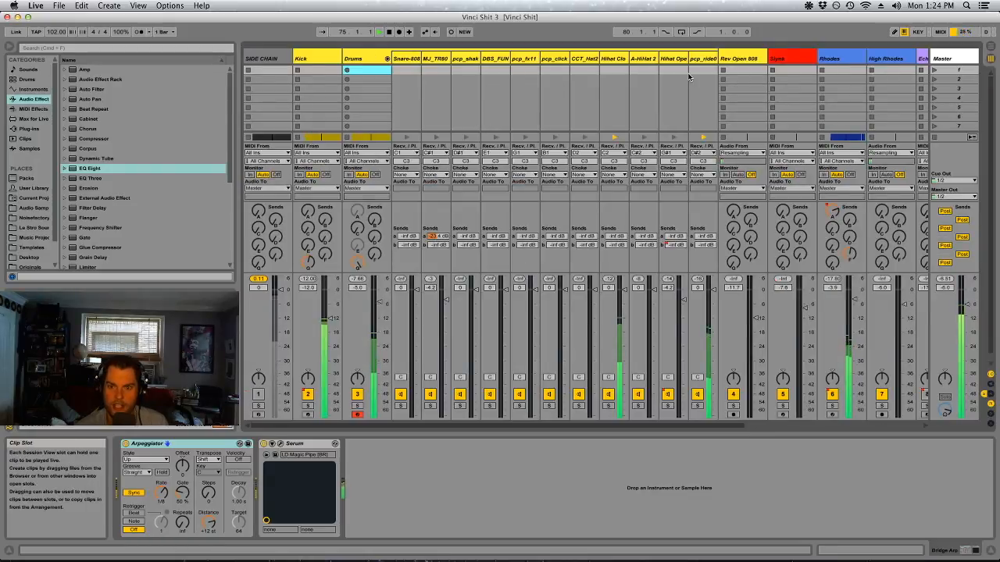
{"action": "left_click_drag", "start_coordinate": [89, 168], "coordinate": [620, 455]}
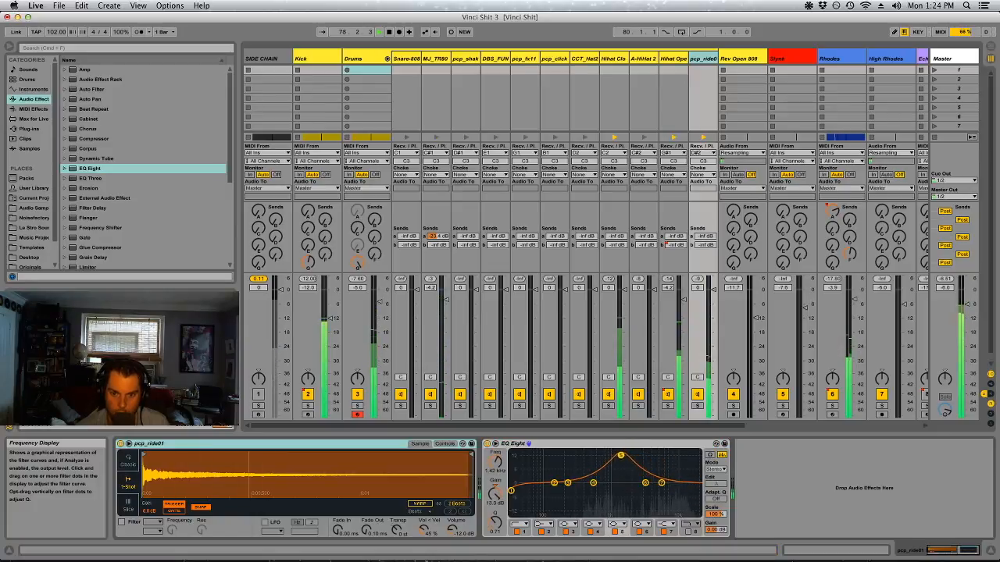
{"action": "left_click_drag", "start_coordinate": [495, 492], "coordinate": [500, 532]}
{"action": "left_click_drag", "start_coordinate": [620, 492], "coordinate": [646, 455]}
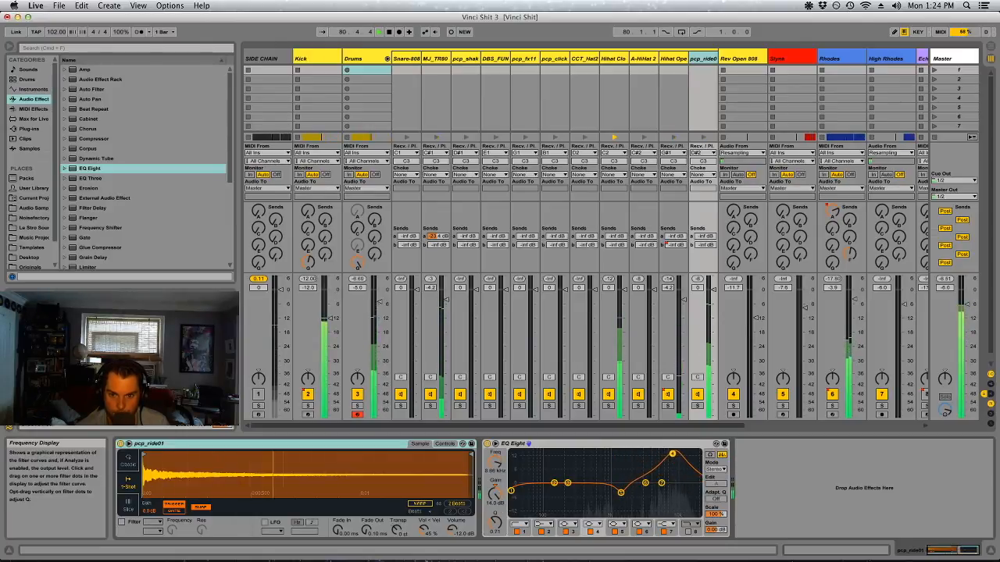
Turn band 4 of the ride's EQ Eight into a narrow cut around 7 kHz and lift band 7 slightly with a Q of 3.19.
{"action": "key", "text": "Tab"}
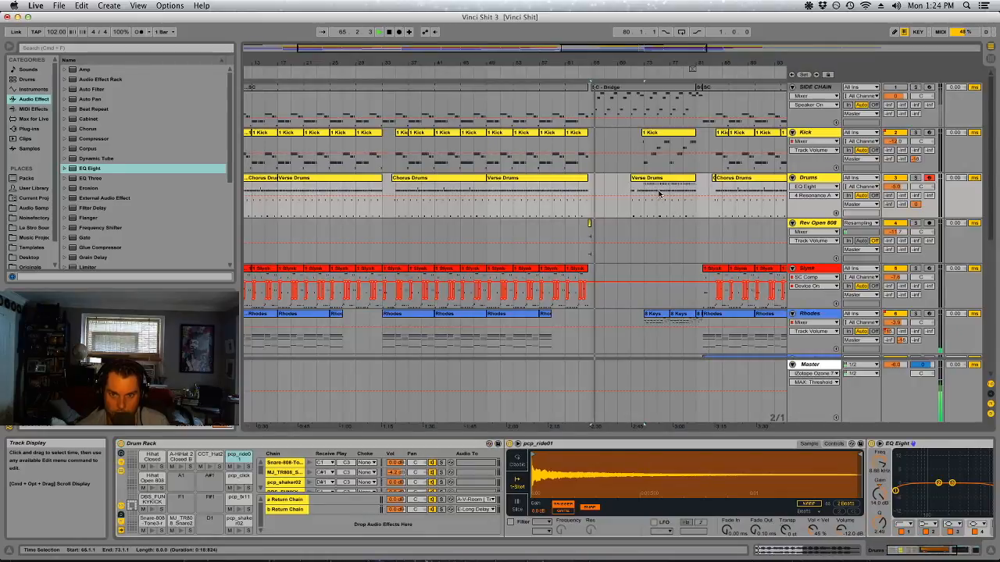
{"action": "key", "text": "Tab"}
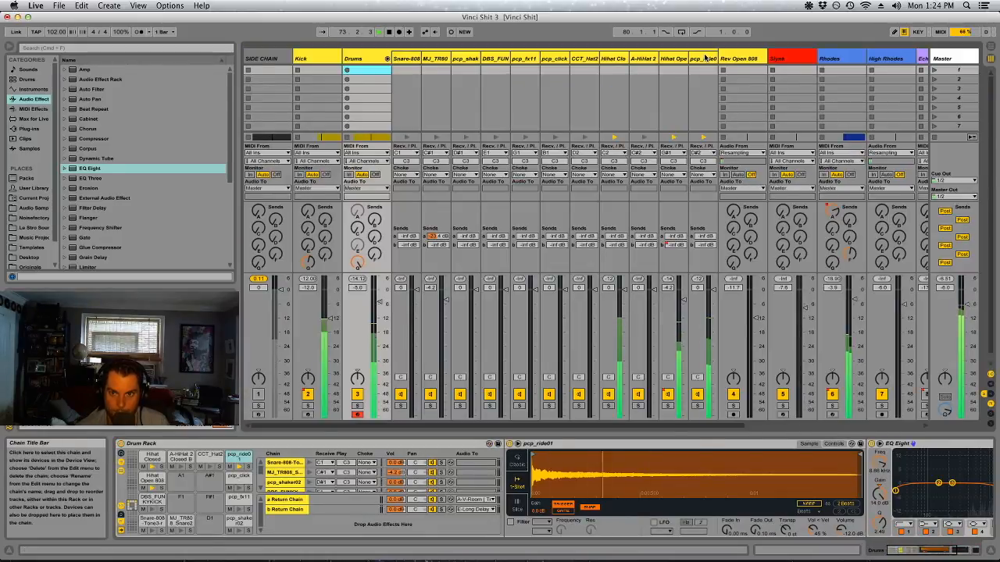
{"action": "left_click_drag", "start_coordinate": [672, 454], "coordinate": [666, 452]}
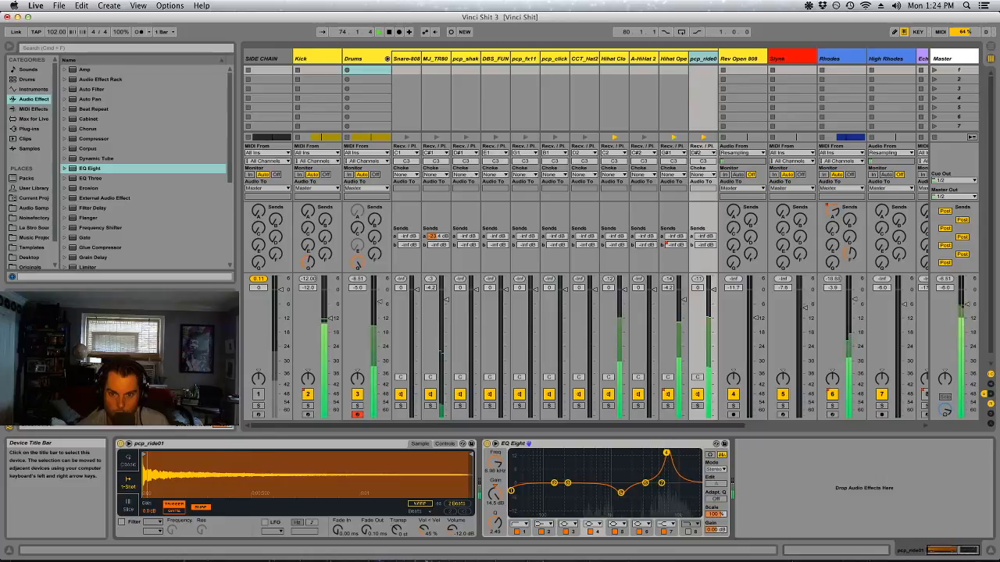
{"action": "mouse_move", "coordinate": [494, 522]}
{"action": "left_mouse_down"}
{"action": "mouse_move", "coordinate": [495, 501]}
{"action": "mouse_move", "coordinate": [497, 528]}
{"action": "left_mouse_up"}
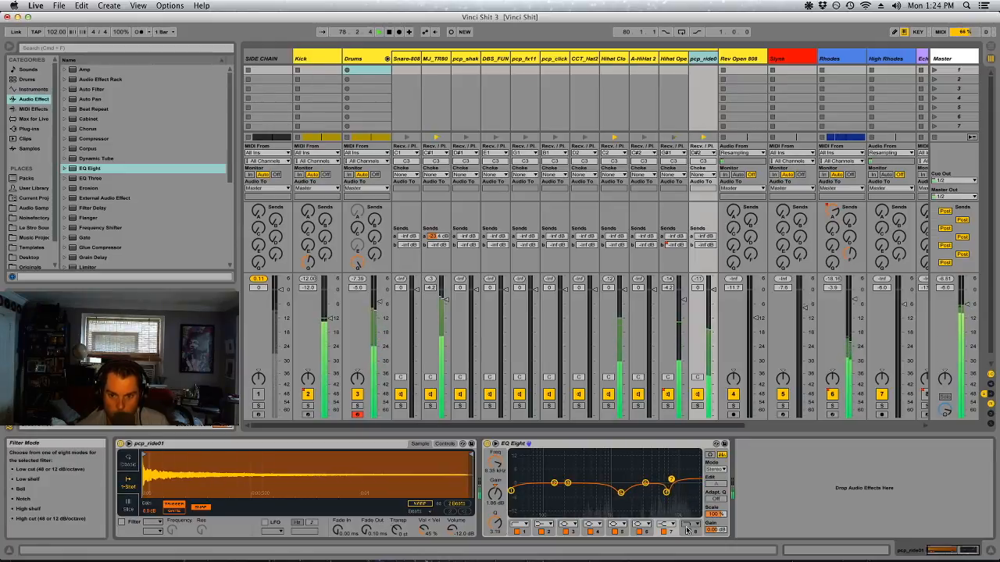
Activate band 8 of the ride's EQ Eight, notch out band 6's harsh frequency, and add a low cut at 563 Hz with band 1.
{"action": "double_click", "coordinate": [699, 491]}
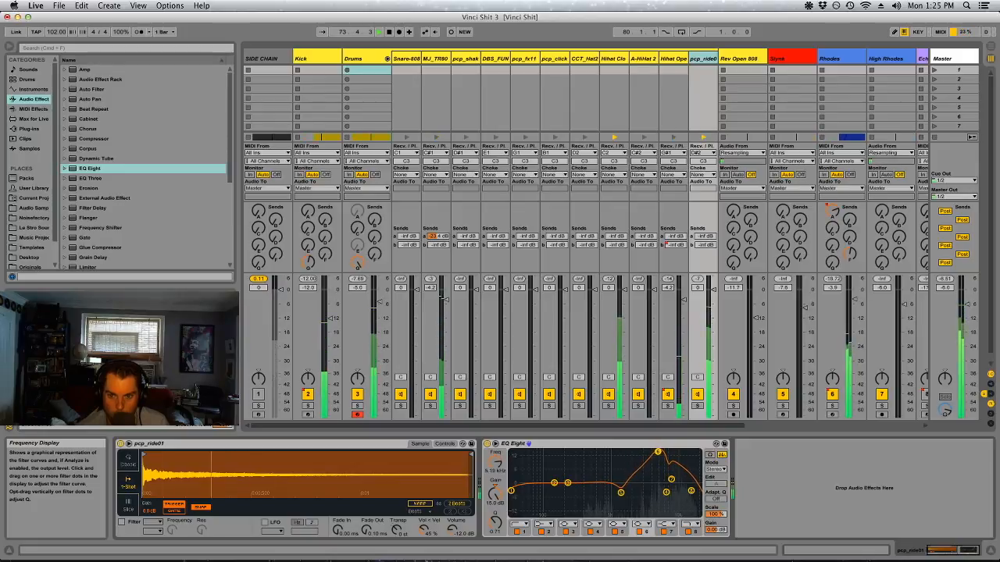
{"action": "left_click_drag", "start_coordinate": [496, 523], "coordinate": [496, 521]}
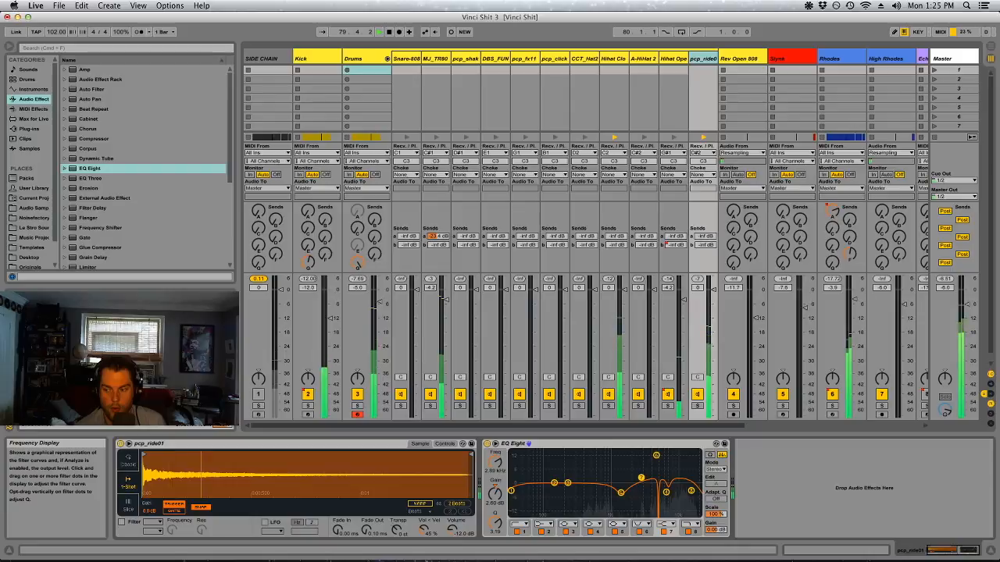
{"action": "left_click_drag", "start_coordinate": [511, 491], "coordinate": [552, 490]}
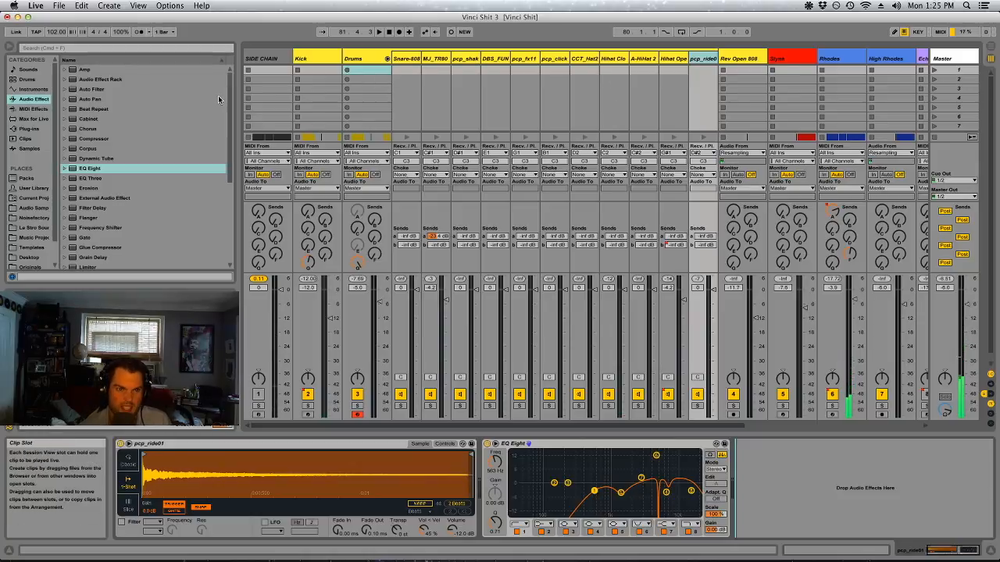
Add a Compressor after the ride's EQ Eight and set its threshold, a 1.59:1 ratio, 1.52 ms attack and 184 ms release during playback.
{"action": "mouse_move", "coordinate": [100, 141]}
{"action": "left_mouse_down"}
{"action": "mouse_move", "coordinate": [820, 461]}
{"action": "mouse_move", "coordinate": [784, 467]}
{"action": "mouse_move", "coordinate": [786, 504]}
{"action": "left_mouse_up"}
{"action": "key", "text": "space"}
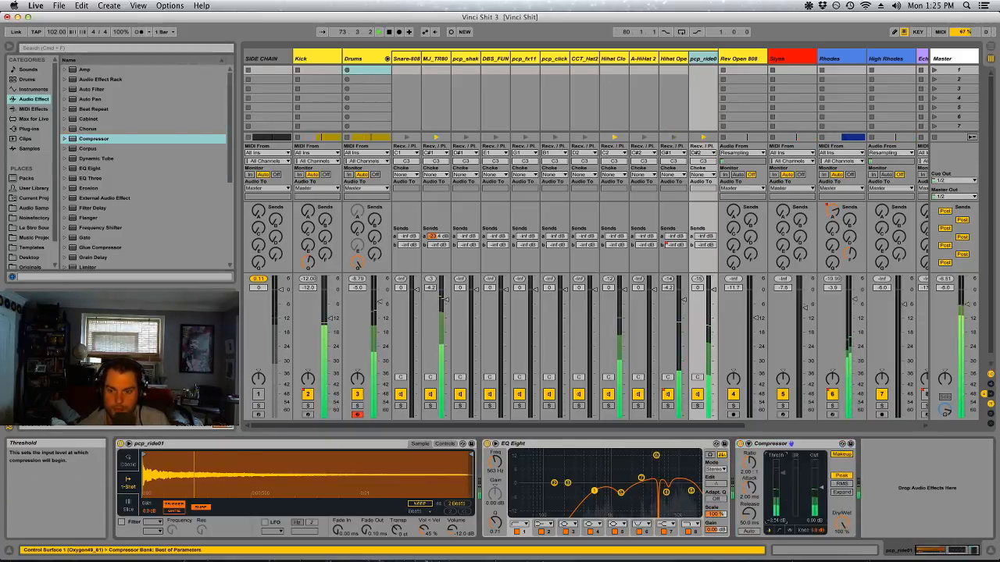
{"action": "left_click_drag", "start_coordinate": [749, 462], "coordinate": [750, 466]}
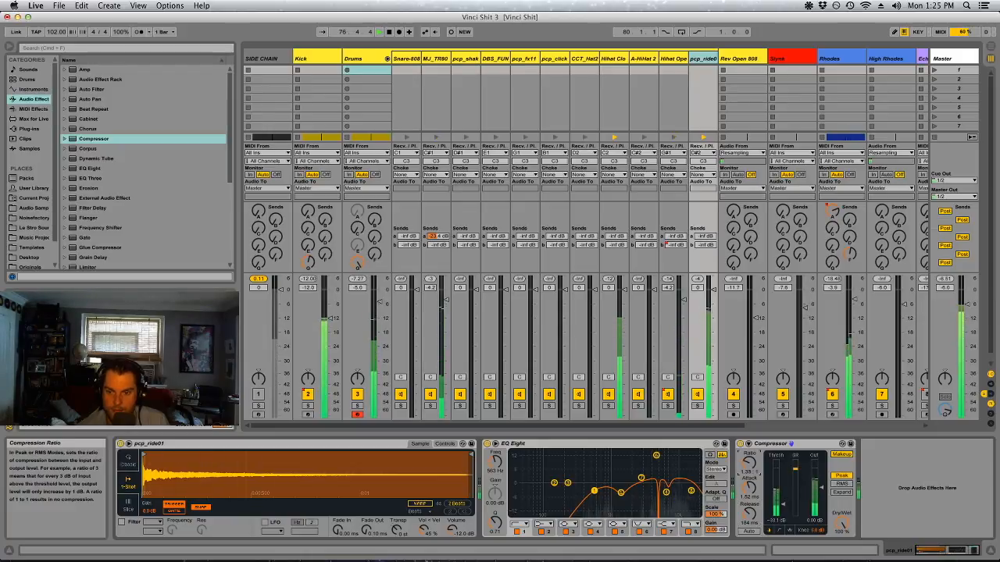
{"action": "key", "text": "Tab"}
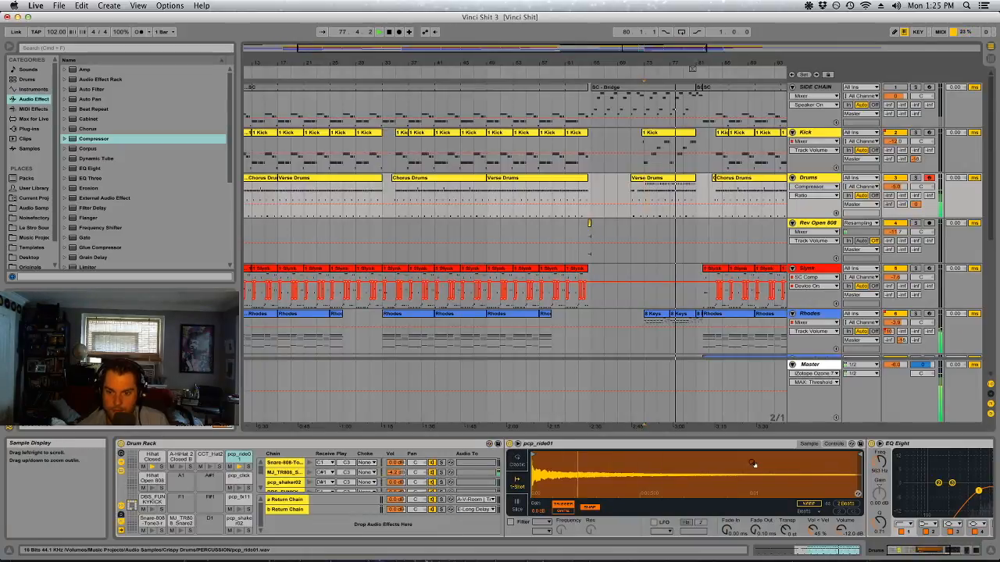
{"action": "key", "text": "Tab"}
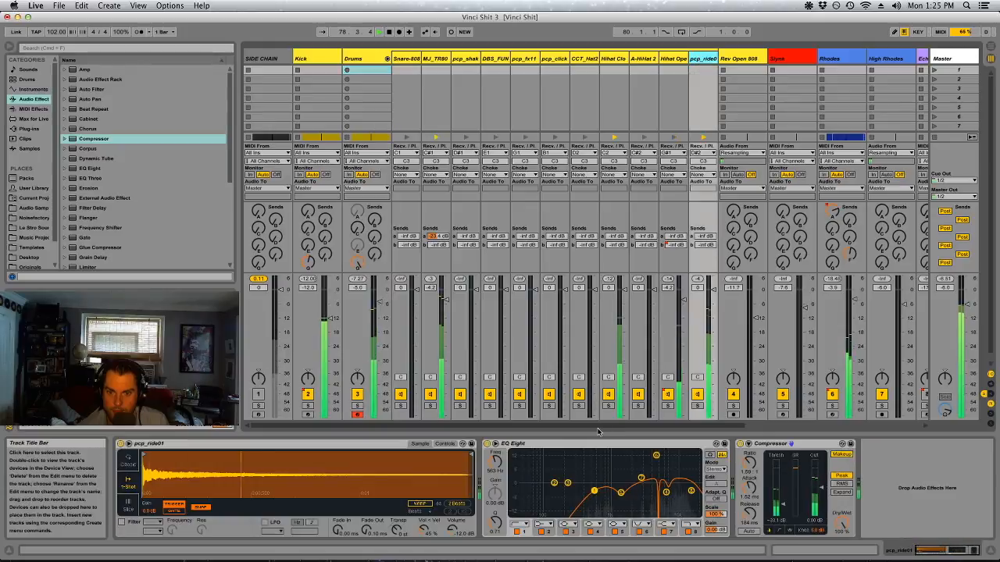
Add a second EQ Eight after the ride's Compressor, with a deep narrow cut on band 4 and a cut on band 6.
{"action": "left_click_drag", "start_coordinate": [94, 170], "coordinate": [914, 484]}
{"action": "left_click_drag", "start_coordinate": [882, 456], "coordinate": [867, 457]}
{"action": "left_click_drag", "start_coordinate": [754, 522], "coordinate": [755, 559]}
{"action": "left_click_drag", "start_coordinate": [852, 483], "coordinate": [893, 463]}
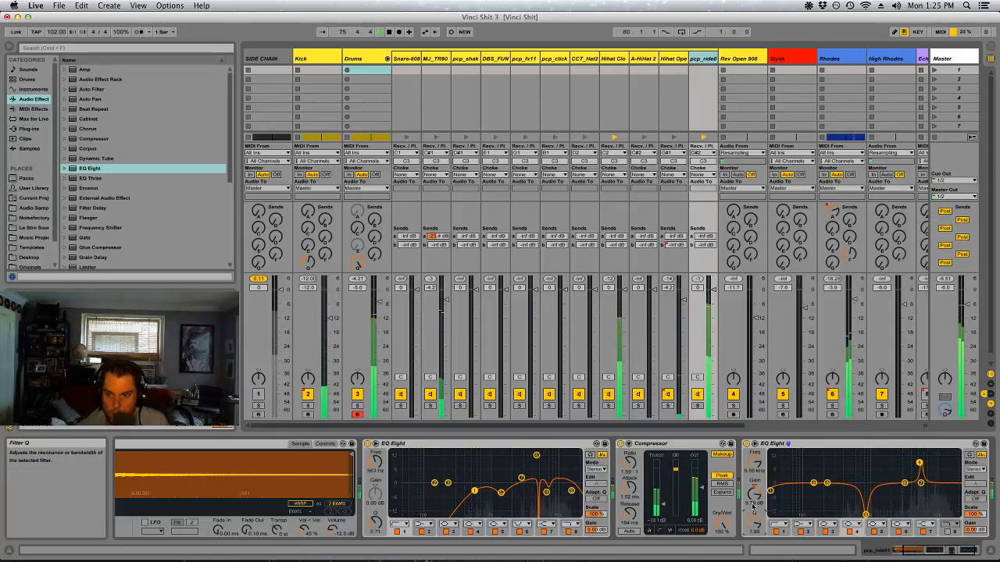
{"action": "left_click_drag", "start_coordinate": [921, 484], "coordinate": [904, 479]}
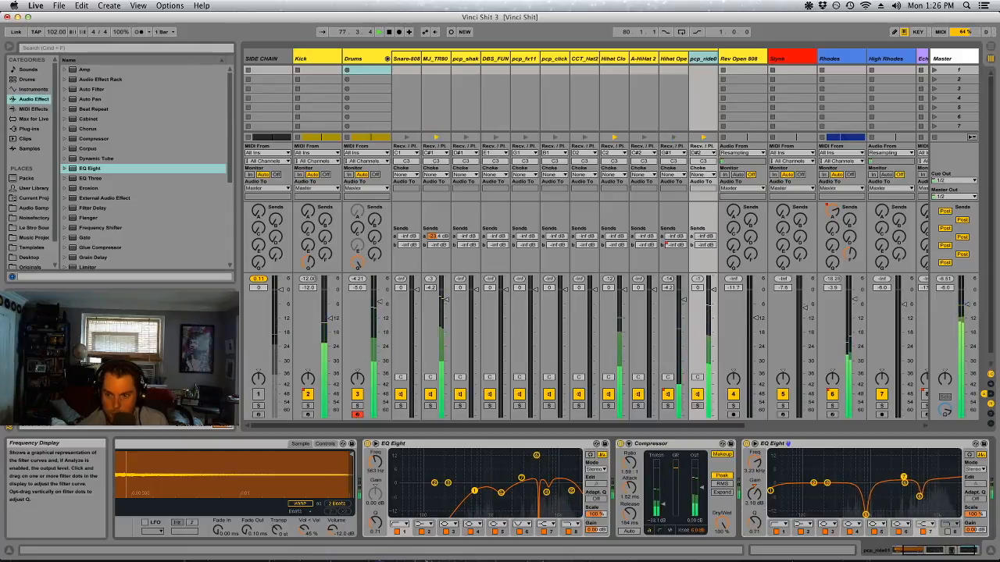
{"action": "left_click_drag", "start_coordinate": [755, 523], "coordinate": [755, 511]}
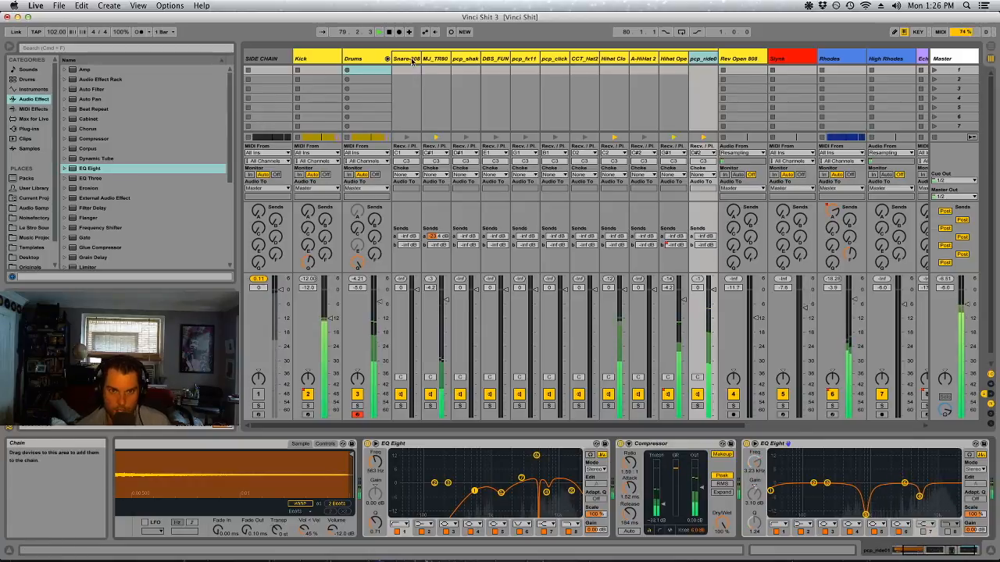
Fold the Drums track's chains, return to the Arrangement View and save the set.
{"action": "left_click", "coordinate": [372, 59]}
{"action": "left_click", "coordinate": [387, 59]}
{"action": "key", "text": "Tab"}
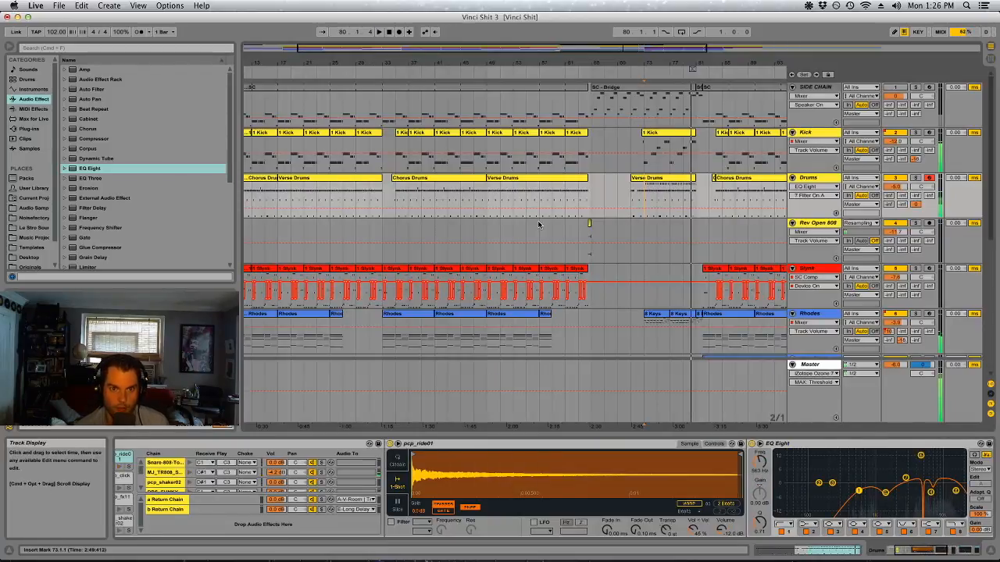
{"action": "key", "text": "super+s"}
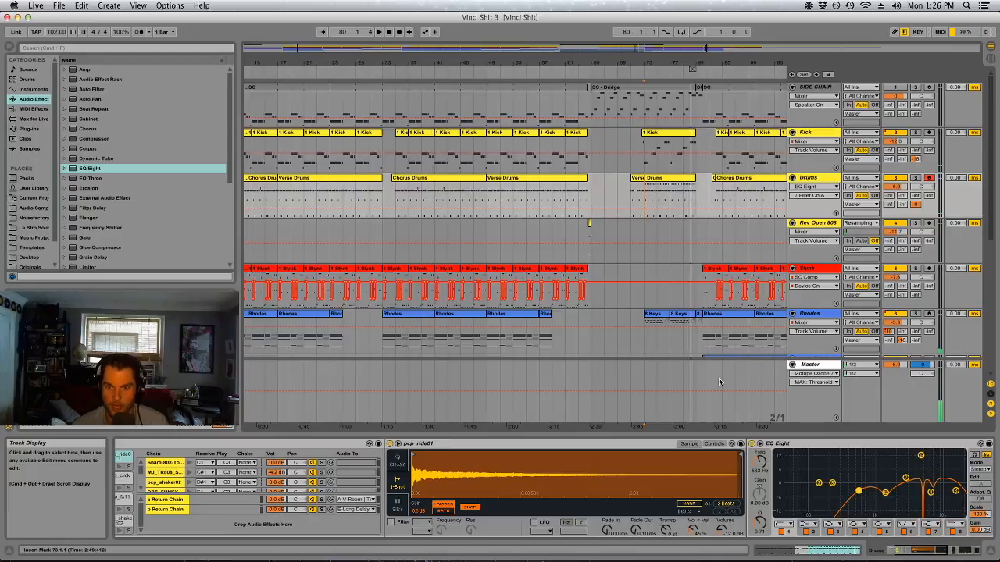
Examine the full-length arrangement across all tracks down to Bridge Arp, returning to the uppermost tracks at bar 105.
{"action": "left_click_drag", "start_coordinate": [660, 62], "coordinate": [533, 68]}
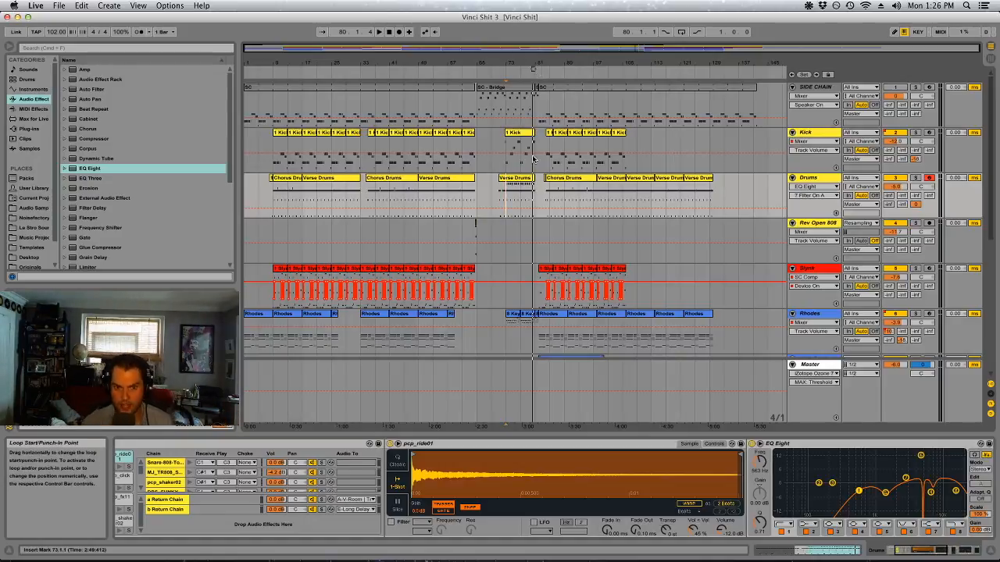
{"action": "scroll", "coordinate": [535, 165], "scroll_direction": "down", "scroll_amount": 3}
{"action": "scroll", "coordinate": [535, 165], "scroll_direction": "down", "scroll_amount": 2}
{"action": "scroll", "coordinate": [535, 162], "scroll_direction": "down", "scroll_amount": 3}
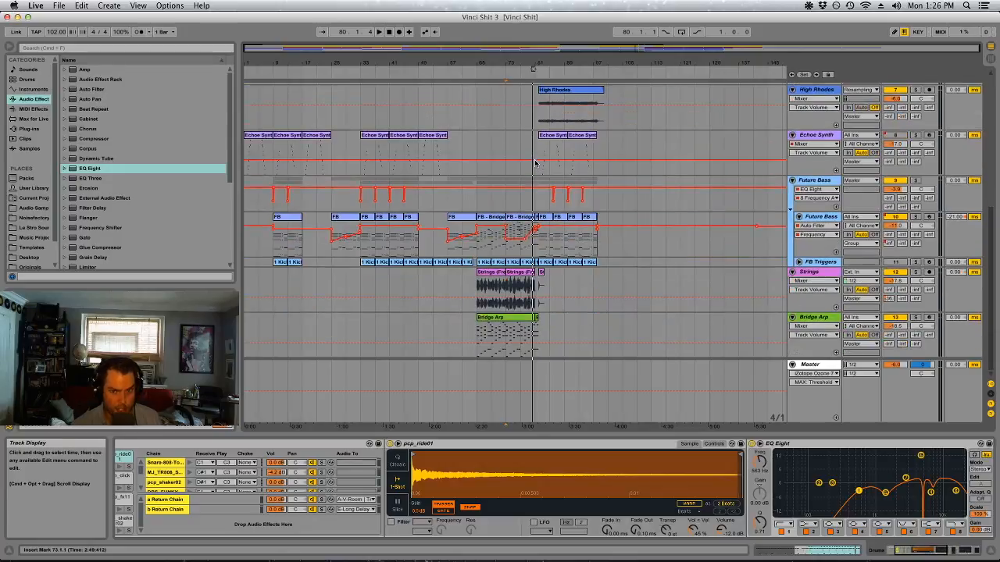
{"action": "scroll", "coordinate": [534, 168], "scroll_direction": "up", "scroll_amount": 5}
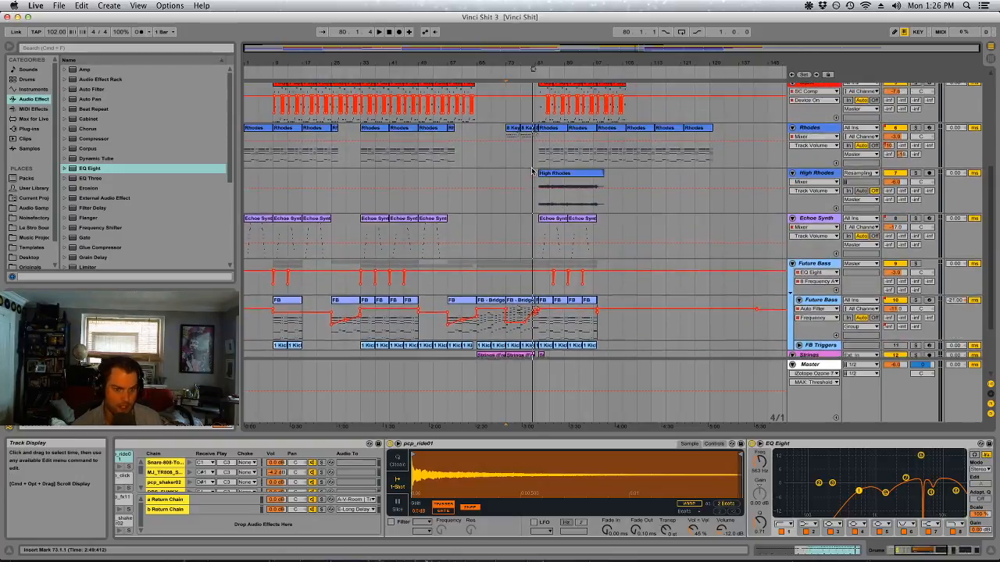
{"action": "scroll", "coordinate": [533, 170], "scroll_direction": "up", "scroll_amount": 4}
{"action": "left_click", "coordinate": [615, 221]}
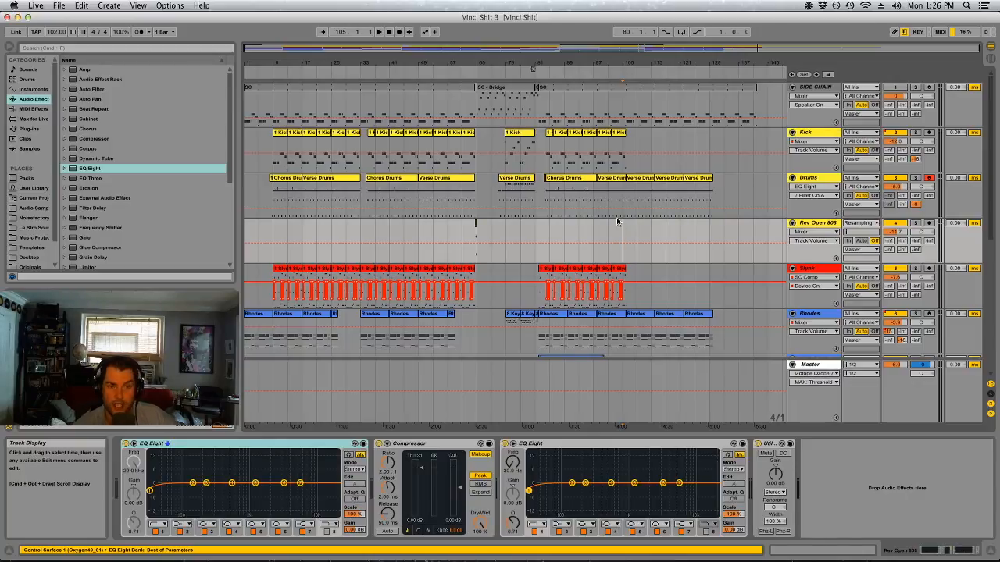
Delete the two EQ Eight devices from the Master track's device chain.
{"action": "left_click", "coordinate": [790, 383]}
{"action": "left_click", "coordinate": [291, 447]}
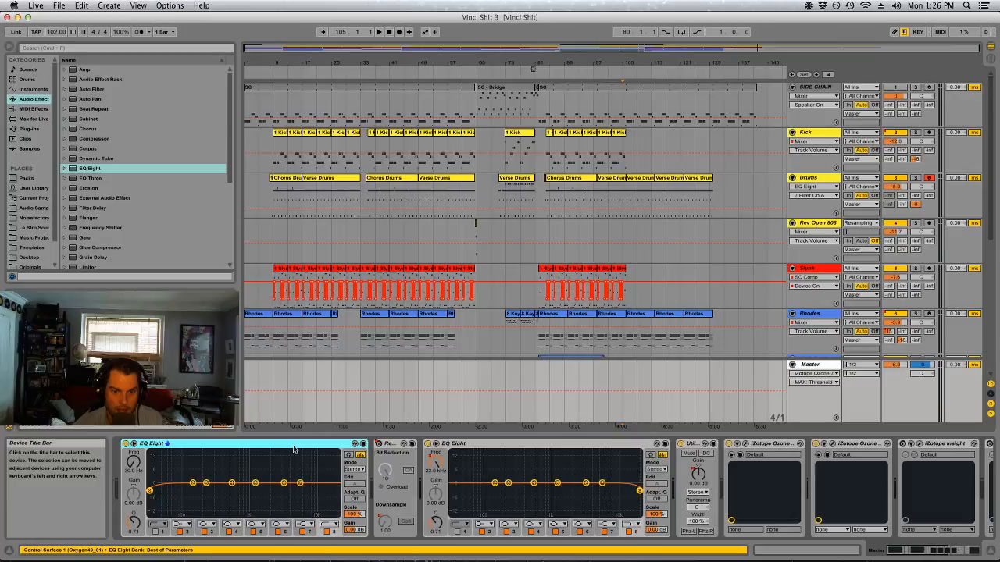
{"action": "key", "text": "Delete"}
{"action": "left_click", "coordinate": [311, 446]}
{"action": "key", "text": "Delete"}
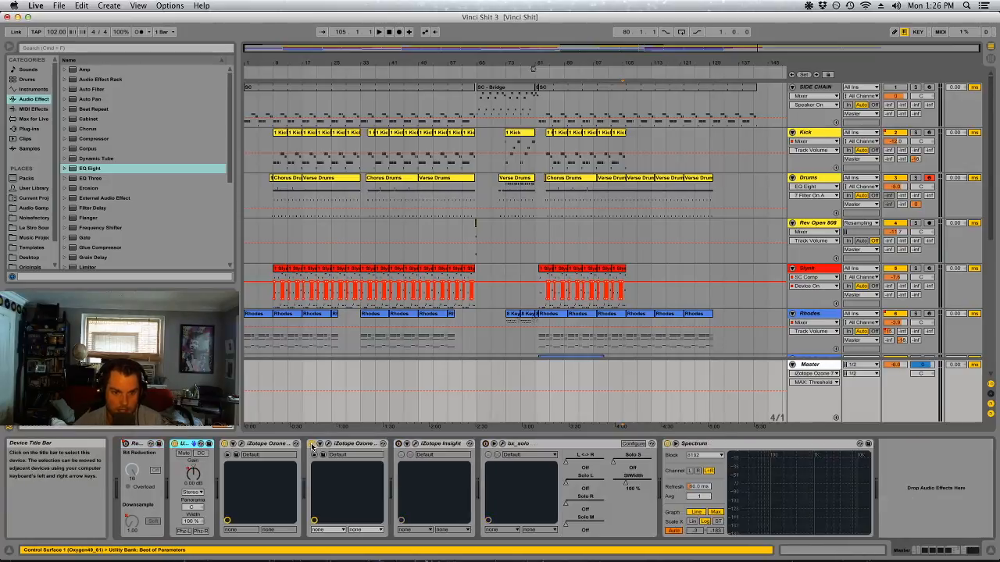
Examine the EQ bands in the Master's Ozone 7 Equalizer, and the limiting mode, threshold and ceiling in its Ozone 7 Maximizer.
{"action": "left_click", "coordinate": [242, 444]}
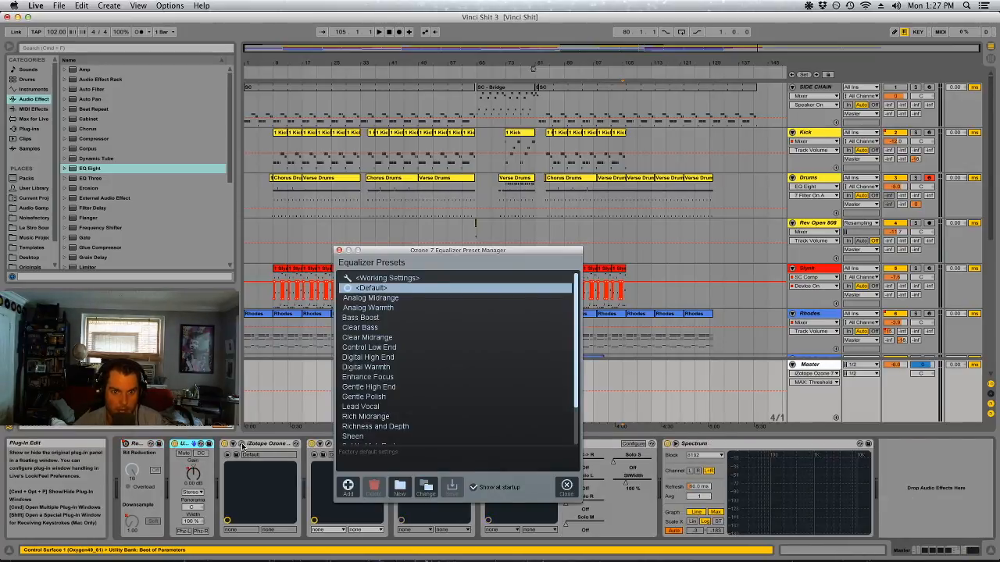
{"action": "left_click", "coordinate": [566, 487]}
{"action": "left_click", "coordinate": [673, 159]}
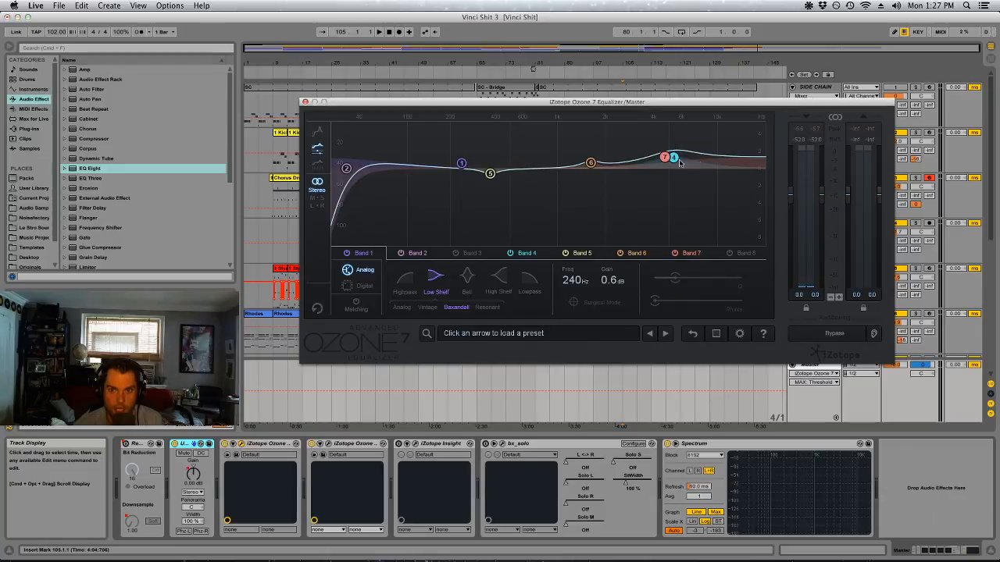
{"action": "left_click", "coordinate": [590, 162]}
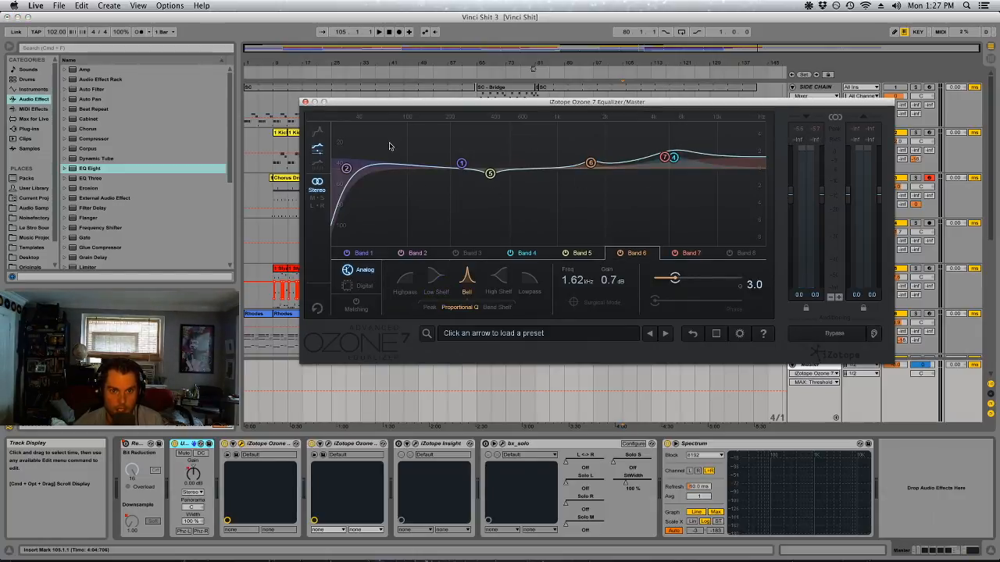
{"action": "left_click", "coordinate": [462, 162]}
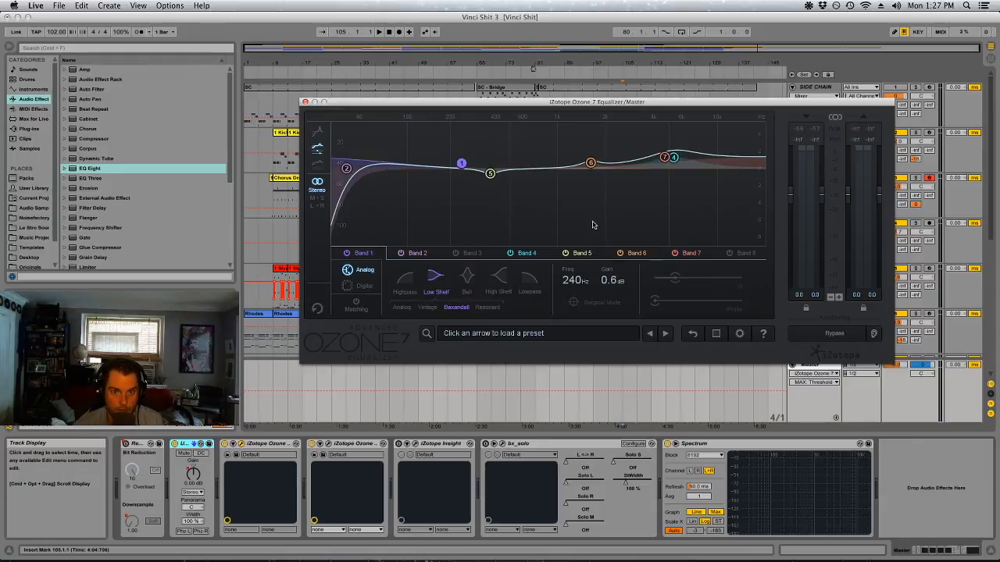
{"action": "left_click", "coordinate": [490, 173]}
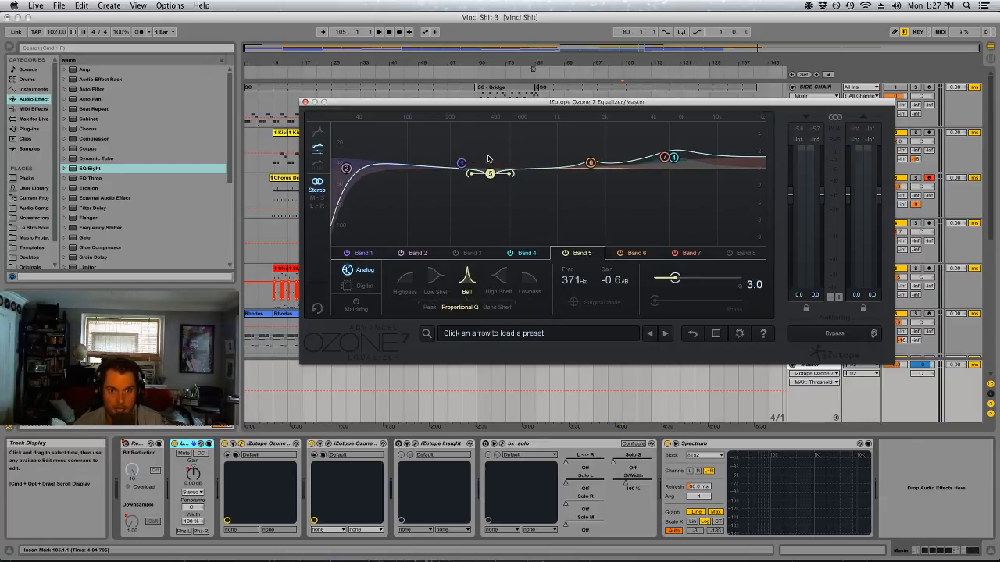
{"action": "left_click", "coordinate": [306, 102]}
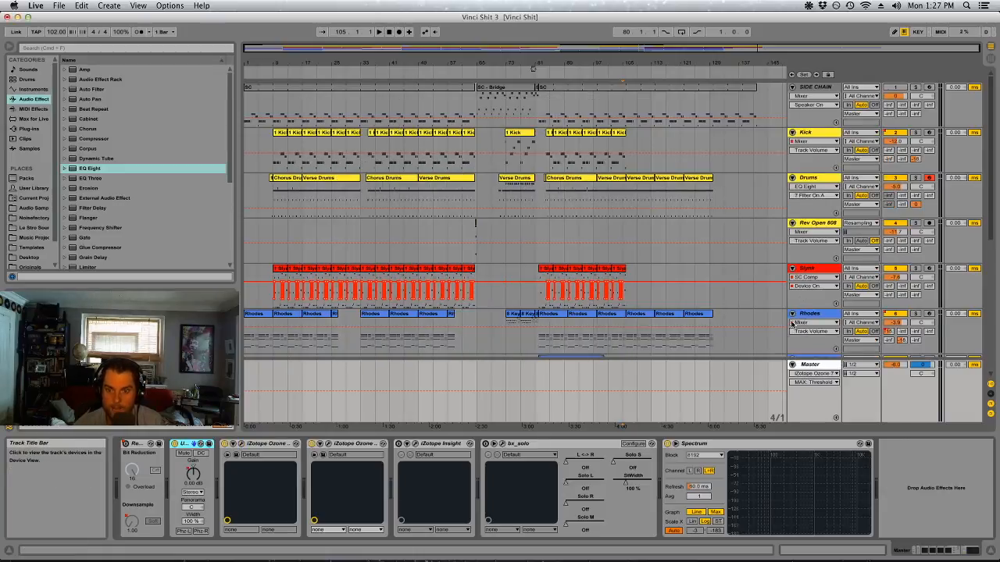
{"action": "left_click", "coordinate": [328, 444]}
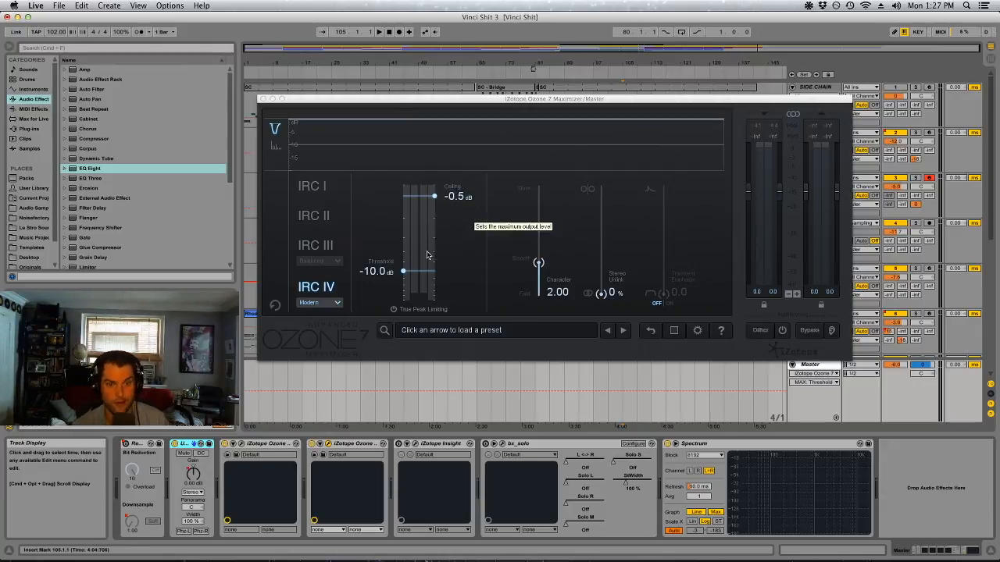
{"action": "left_click", "coordinate": [263, 100]}
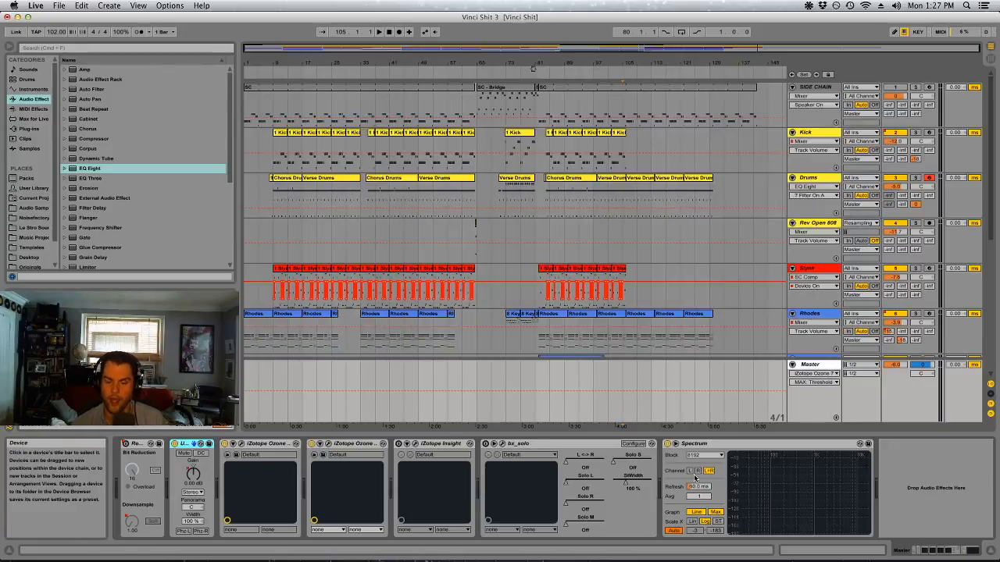
Play the outro from bar 105 and examine the Redux downsampling automation on the Master track.
{"action": "left_click", "coordinate": [627, 297]}
{"action": "key", "text": "space"}
{"action": "left_click", "coordinate": [807, 365]}
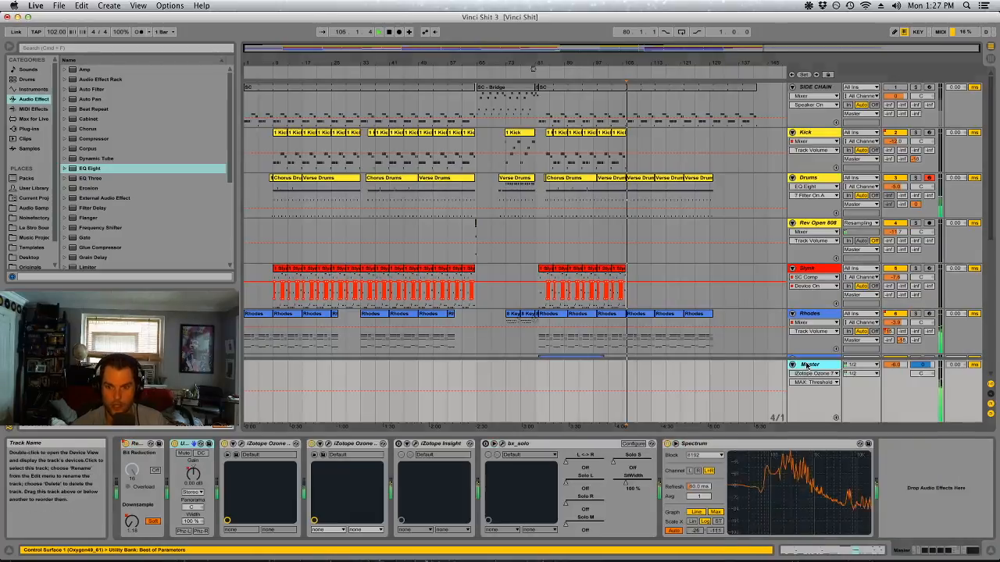
{"action": "left_click", "coordinate": [136, 522]}
{"action": "scroll", "coordinate": [539, 257], "scroll_direction": "down", "scroll_amount": 10}
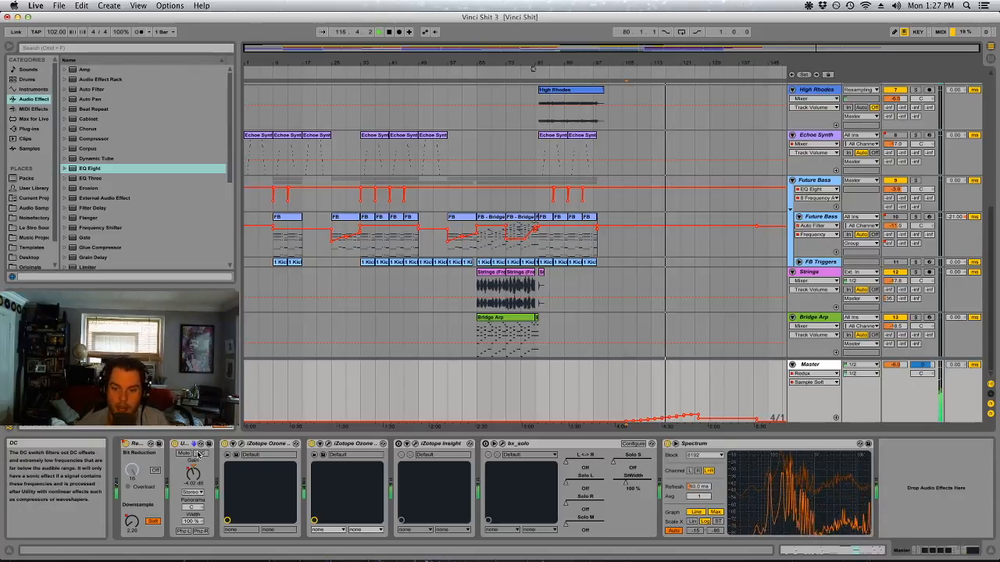
{"action": "left_click", "coordinate": [817, 366]}
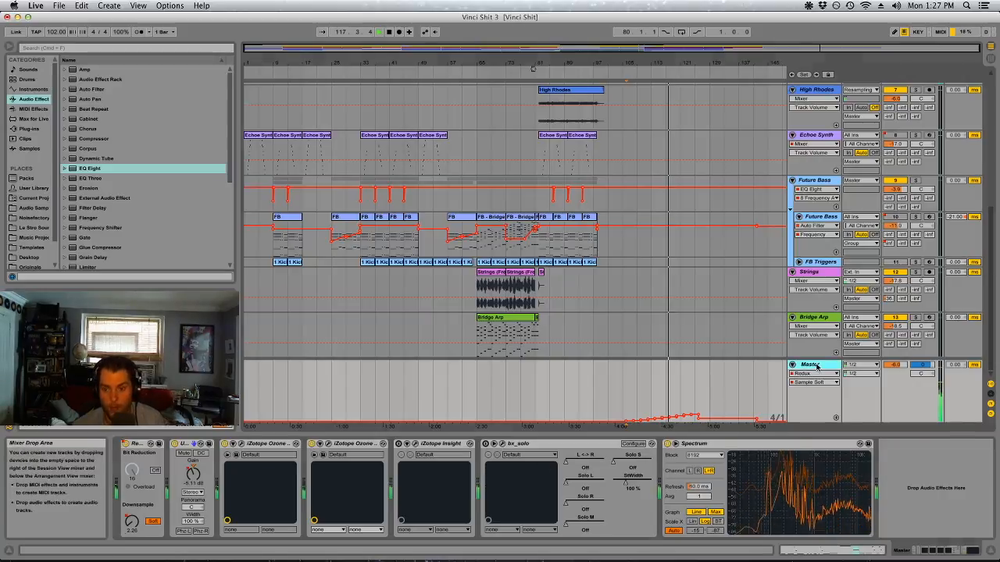
{"action": "left_click", "coordinate": [652, 338]}
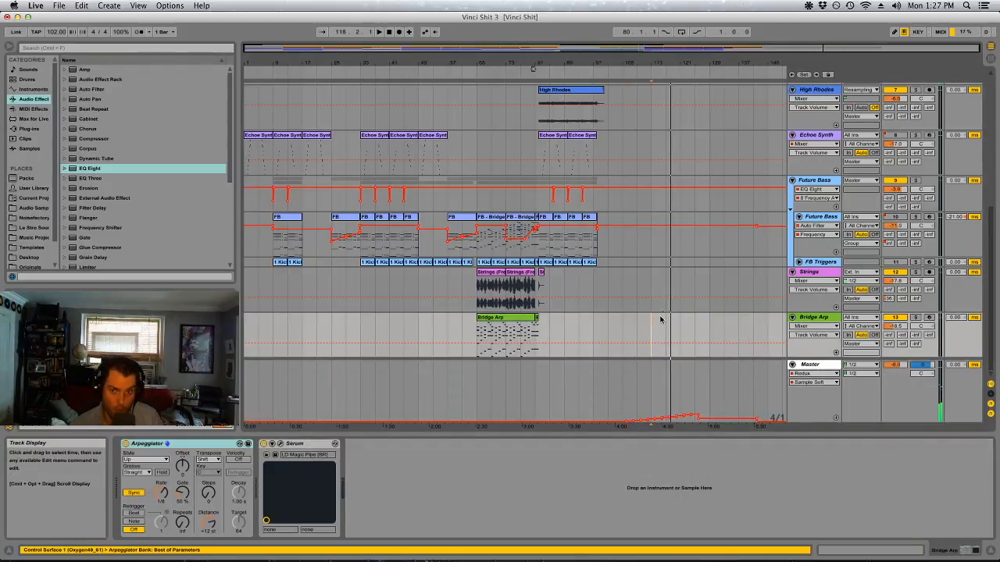